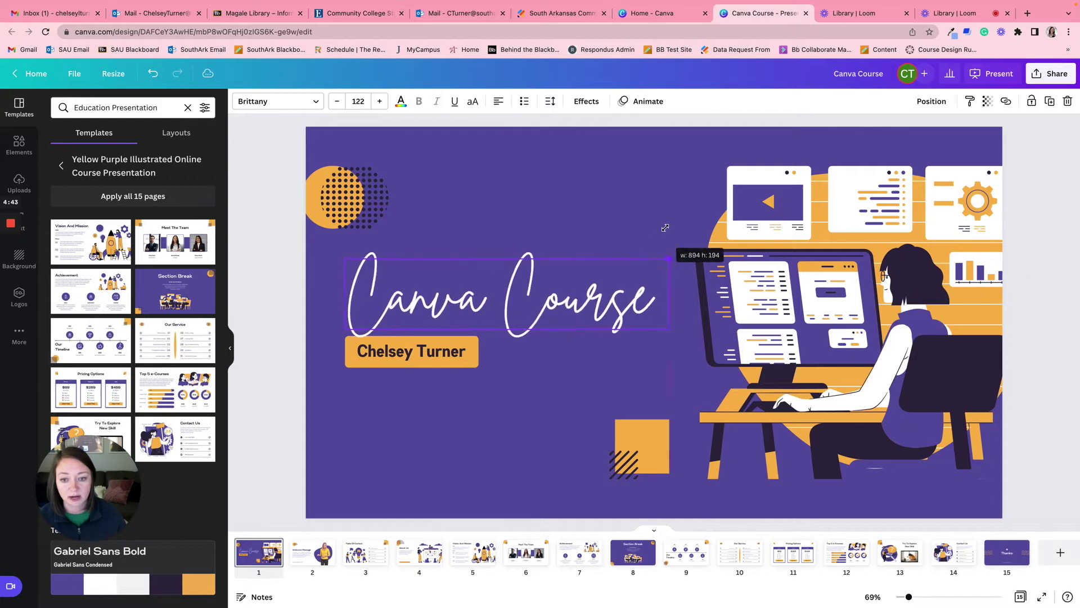
Move the "Canva Course" title on slide 1 down and slightly left so it overlaps the name label
click(293, 304)
drag(530, 293, 503, 313)
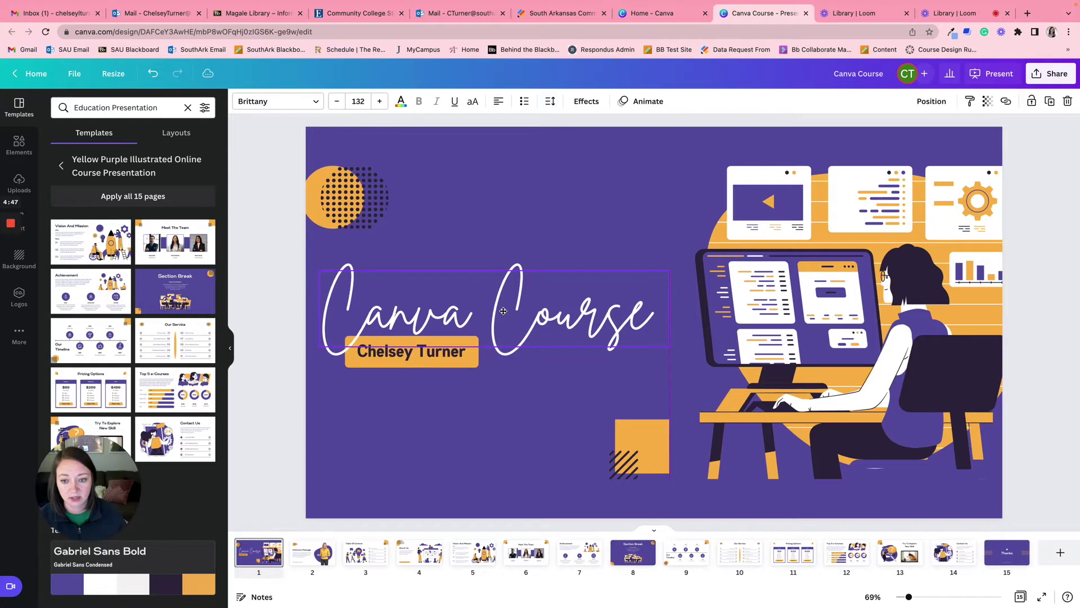
click(283, 297)
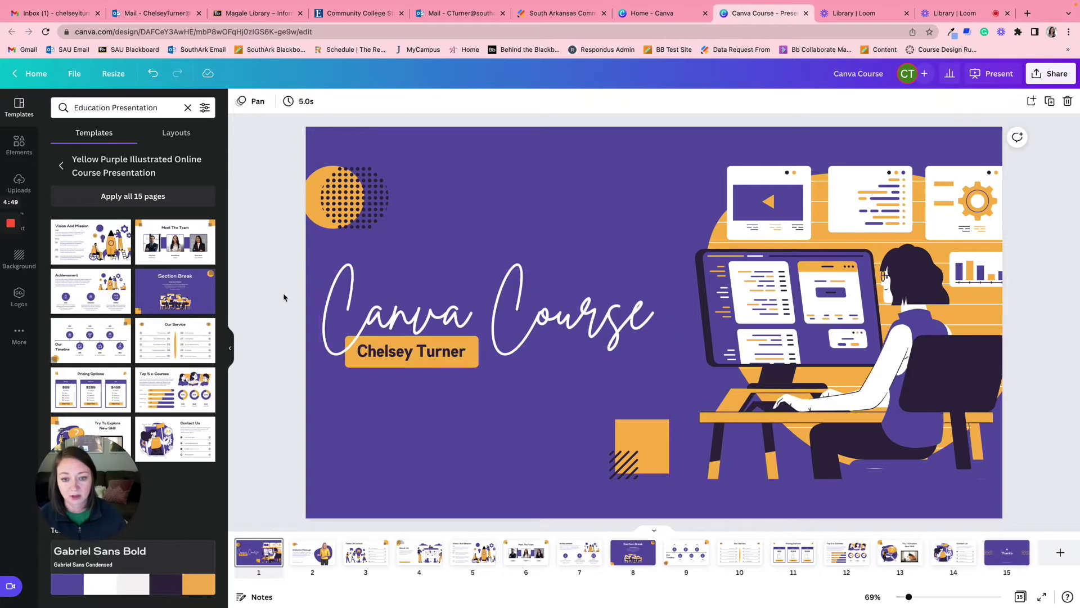
Change the slide 1 background to the dark red from the brand kit's color palette
click(475, 148)
click(239, 102)
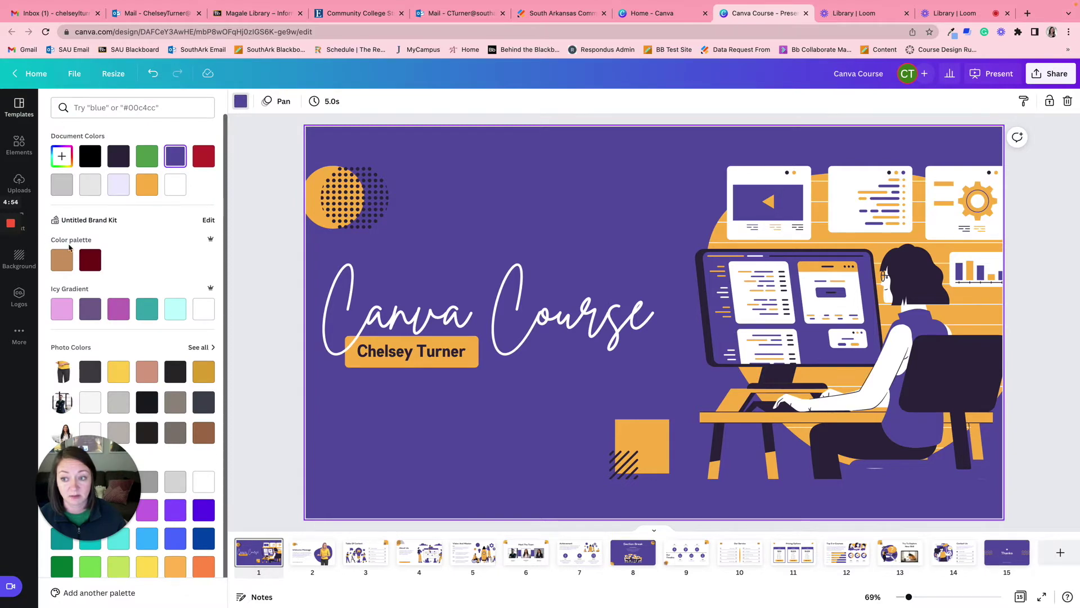
click(89, 263)
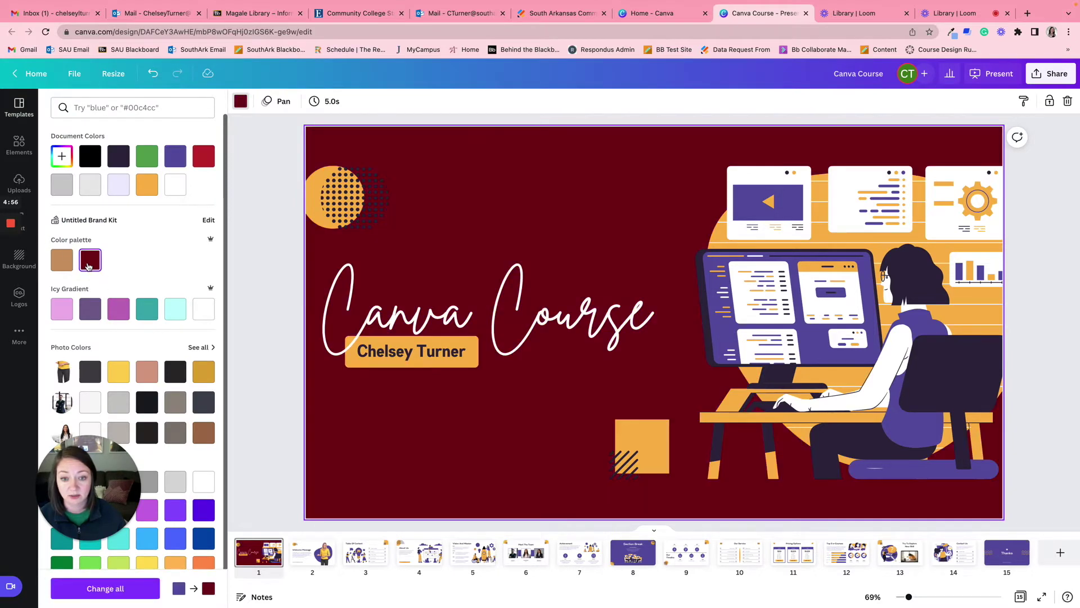
Recolor the orange parts of the desk illustration, trying white and teal before the brand kit's tan
click(846, 234)
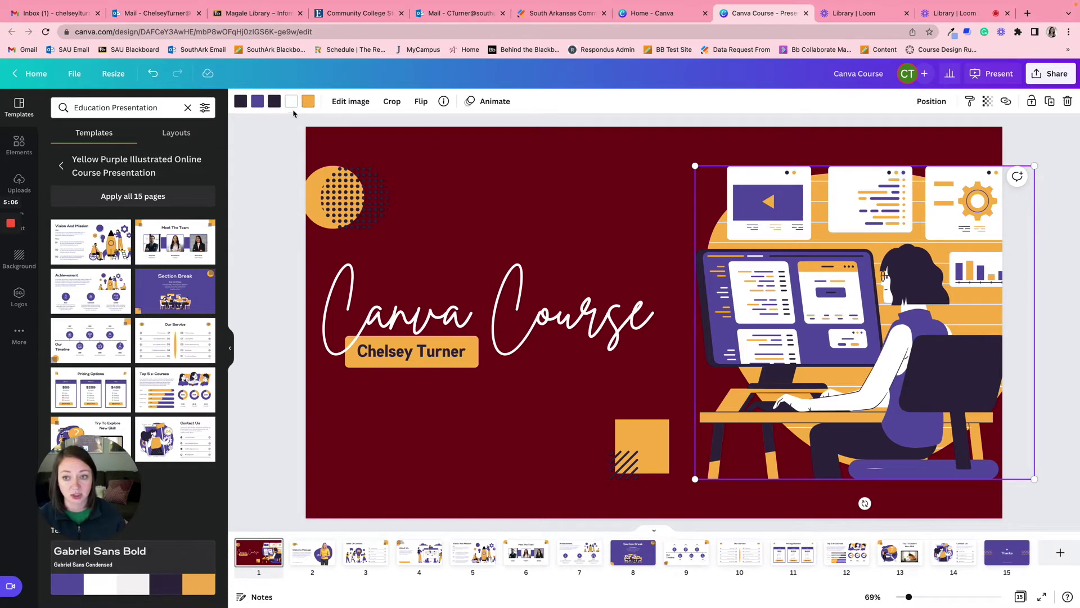
click(308, 102)
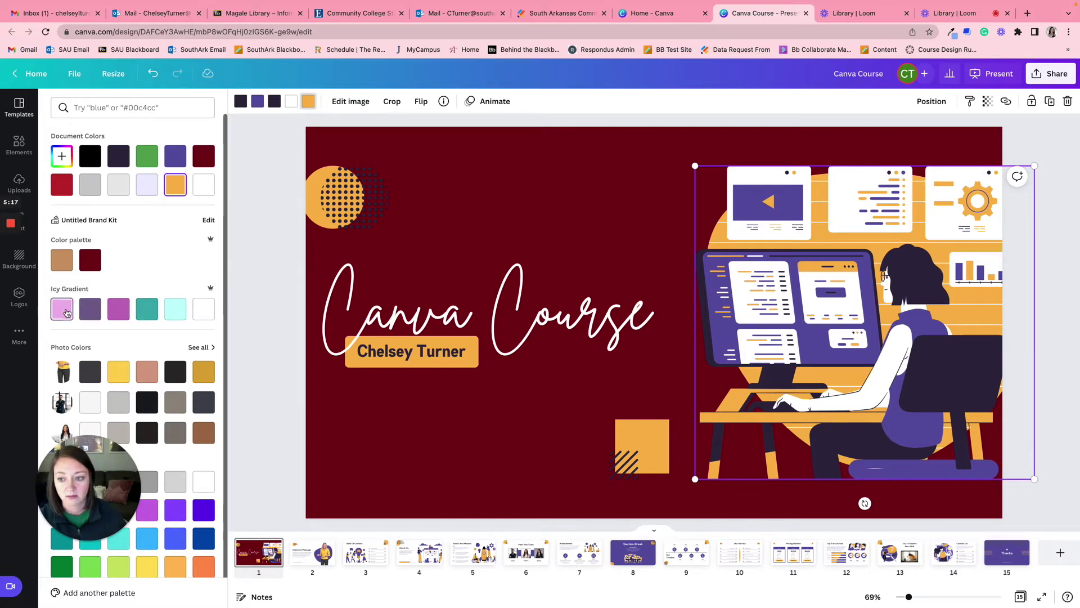
click(204, 309)
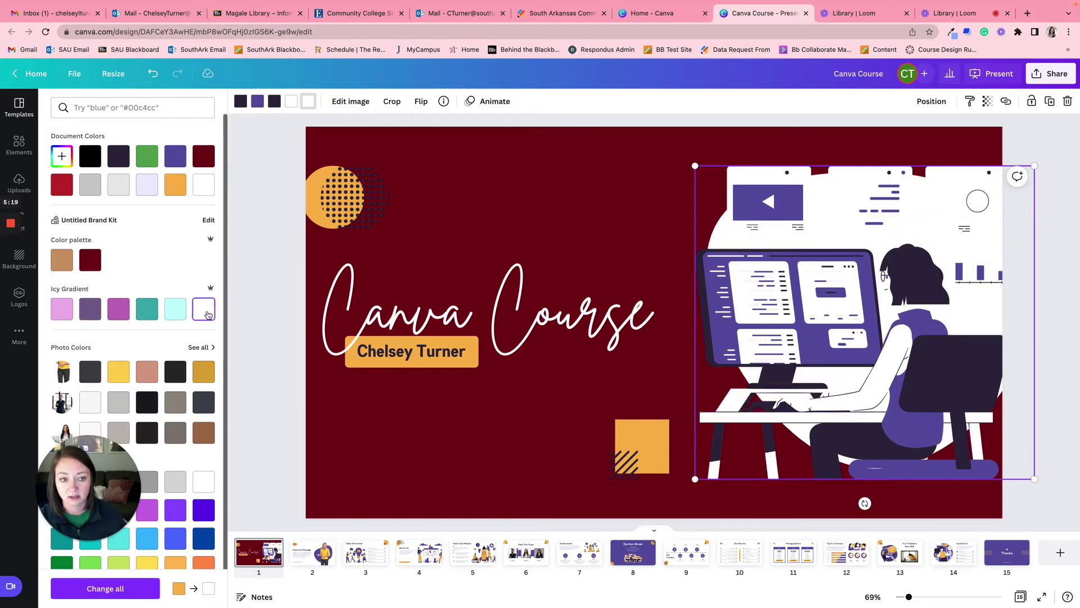
click(184, 314)
click(149, 313)
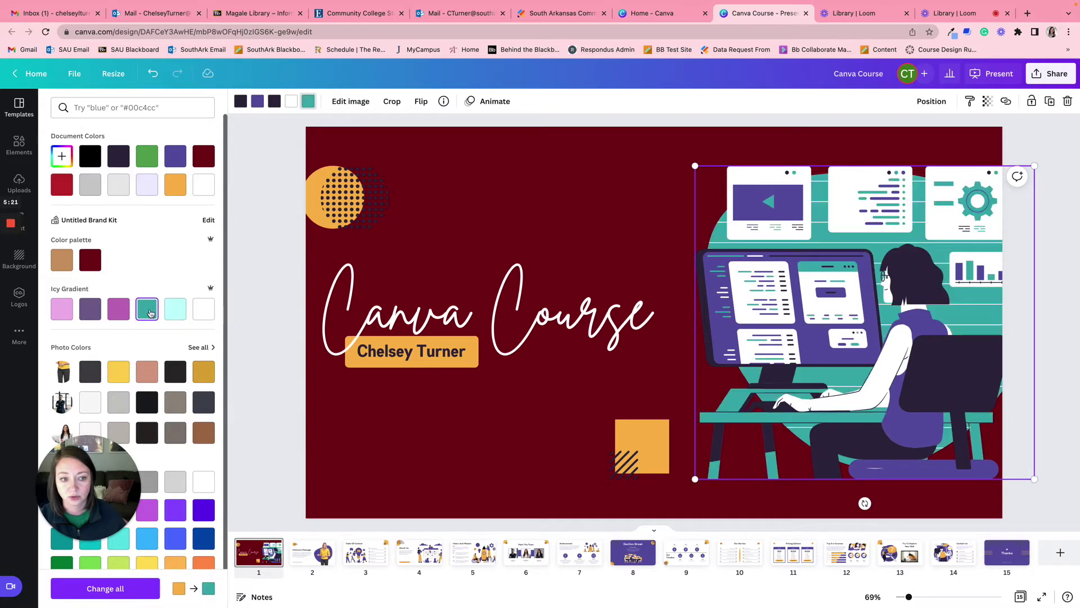
click(62, 261)
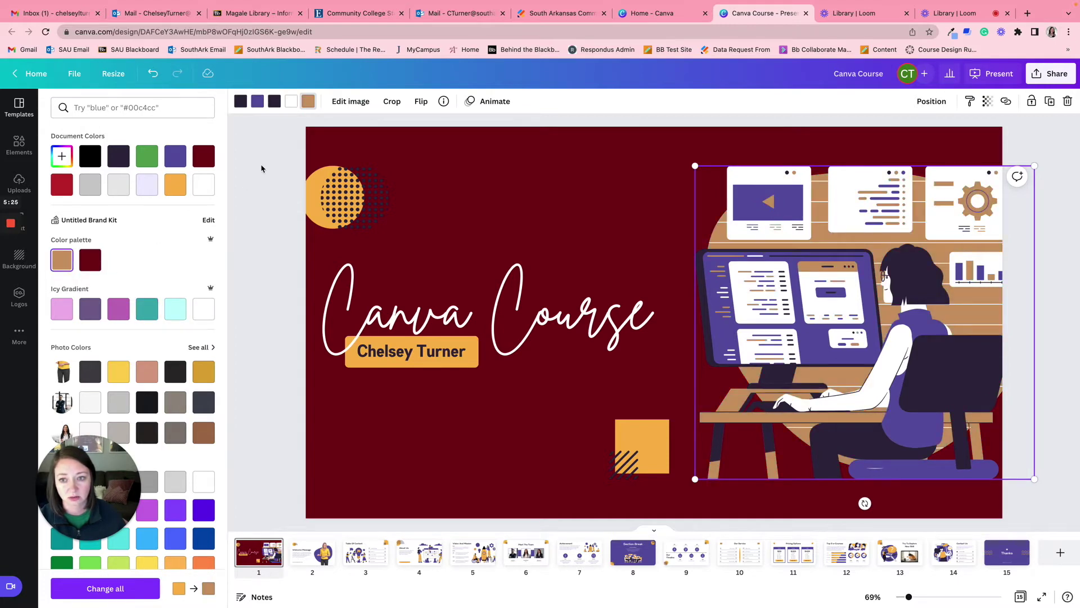
Recolor the purple parts of the desk illustration, trying white and light aqua before the Icy Gradient teal
click(274, 102)
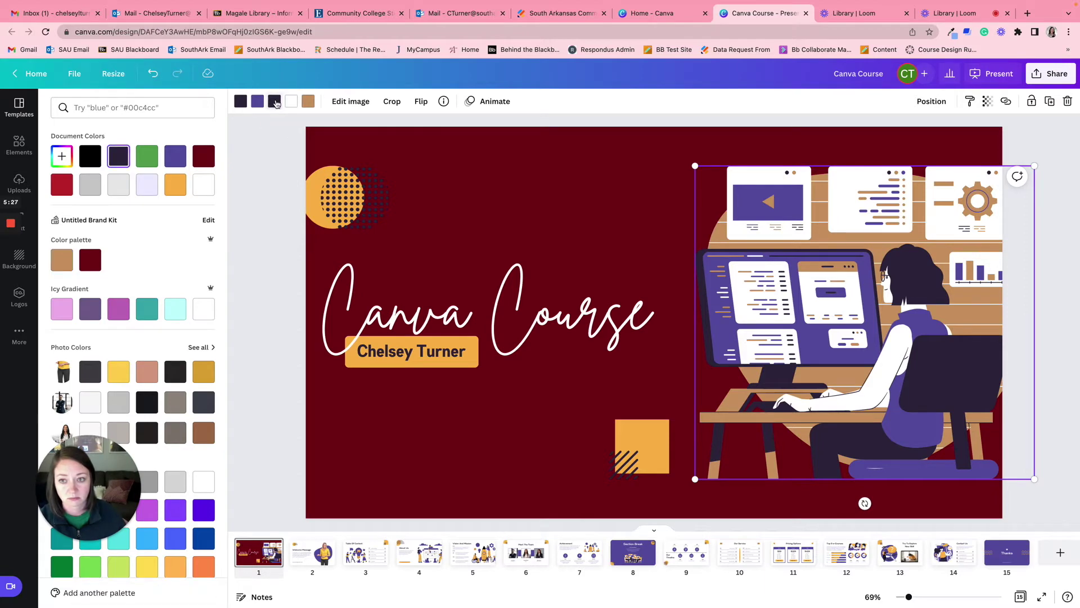
click(258, 102)
click(204, 309)
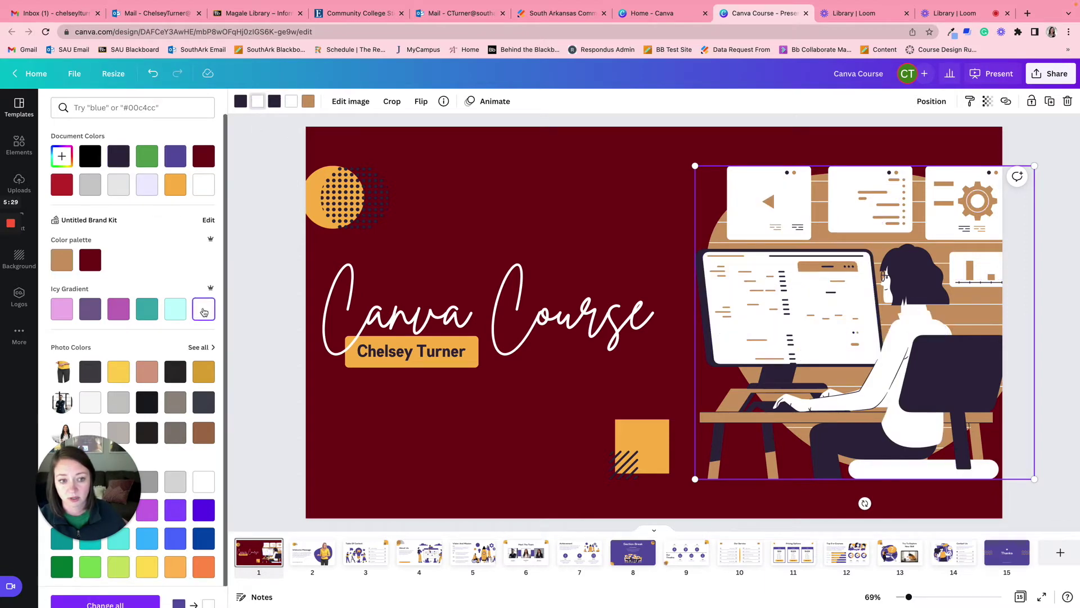
click(176, 315)
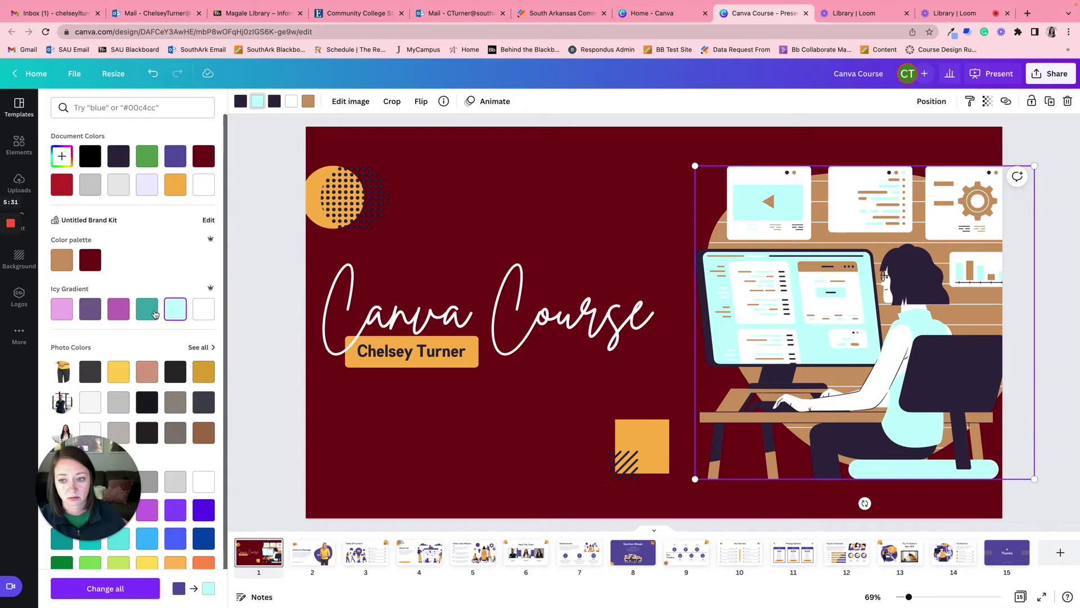
click(155, 313)
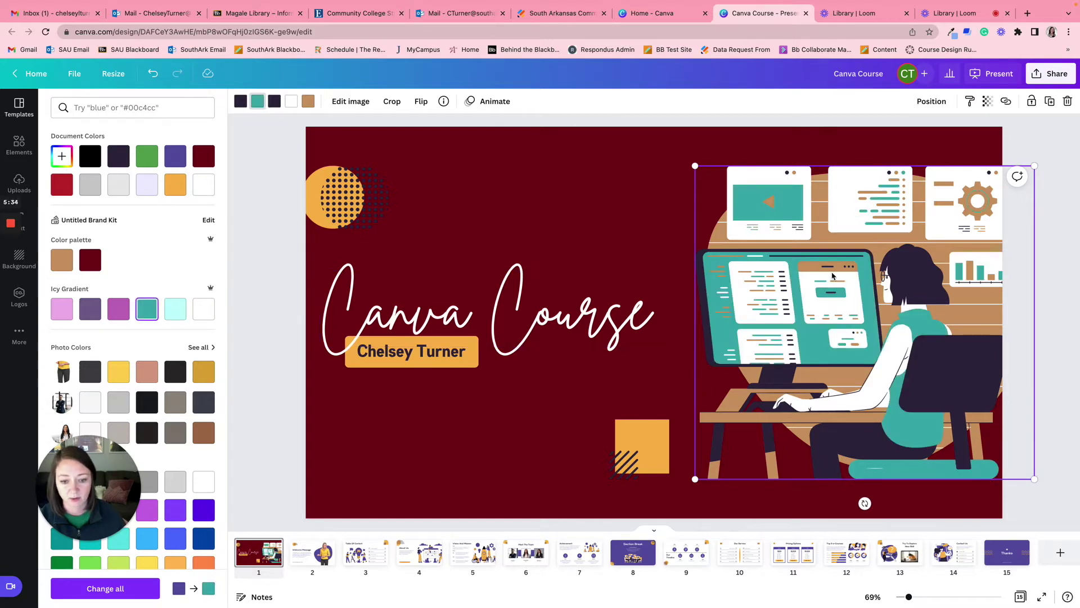
Undo all the illustration and background color changes on slide 1 and deselect the illustration
key(super+z)
key(super+z)
key(super+z)
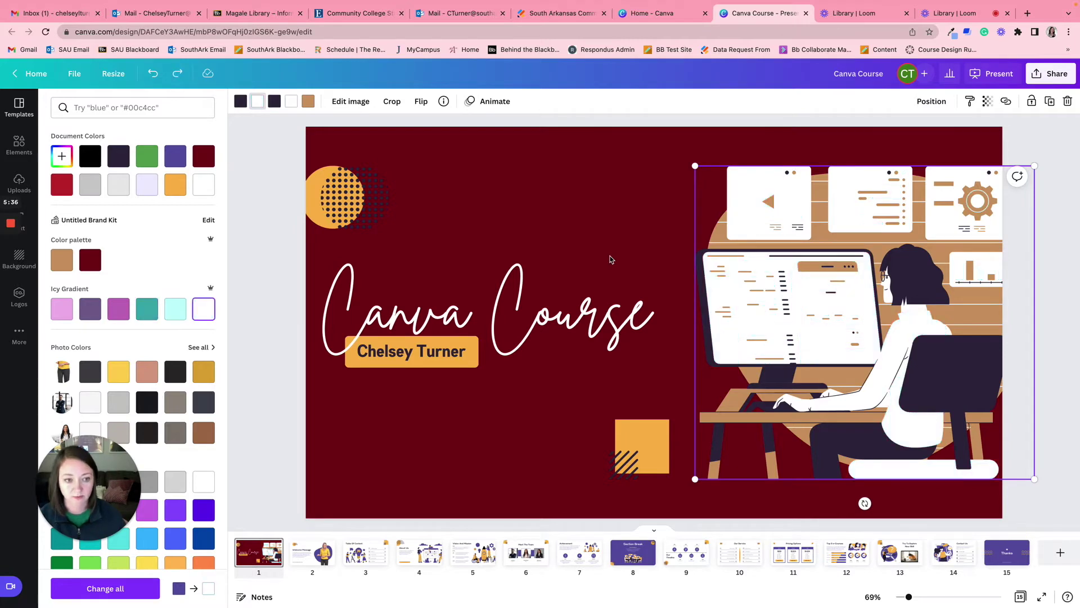
key(super+z)
key(super+z)
key(super+z)
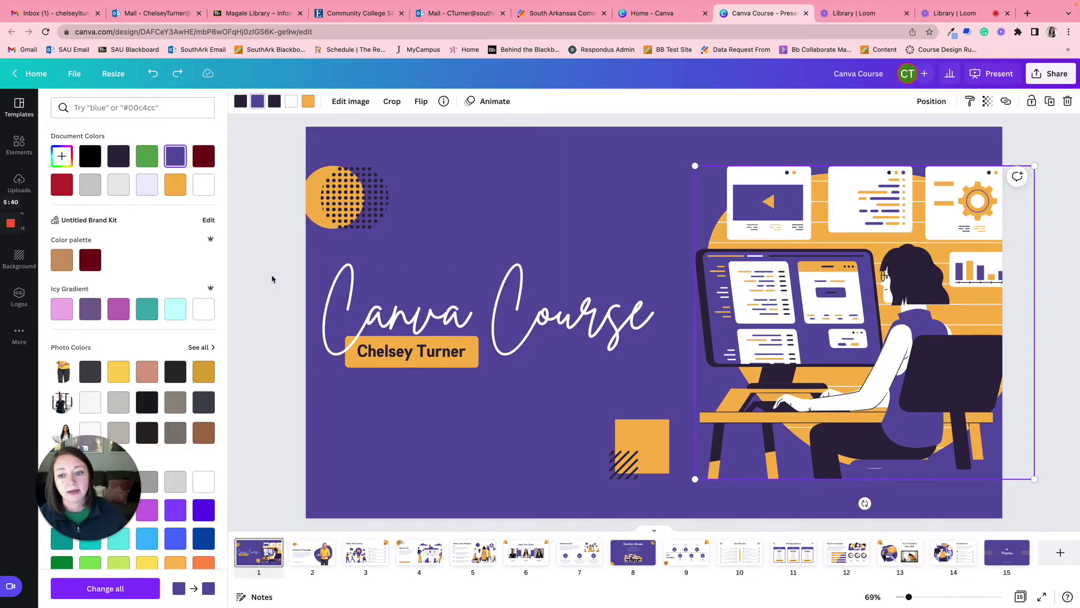
key(Escape)
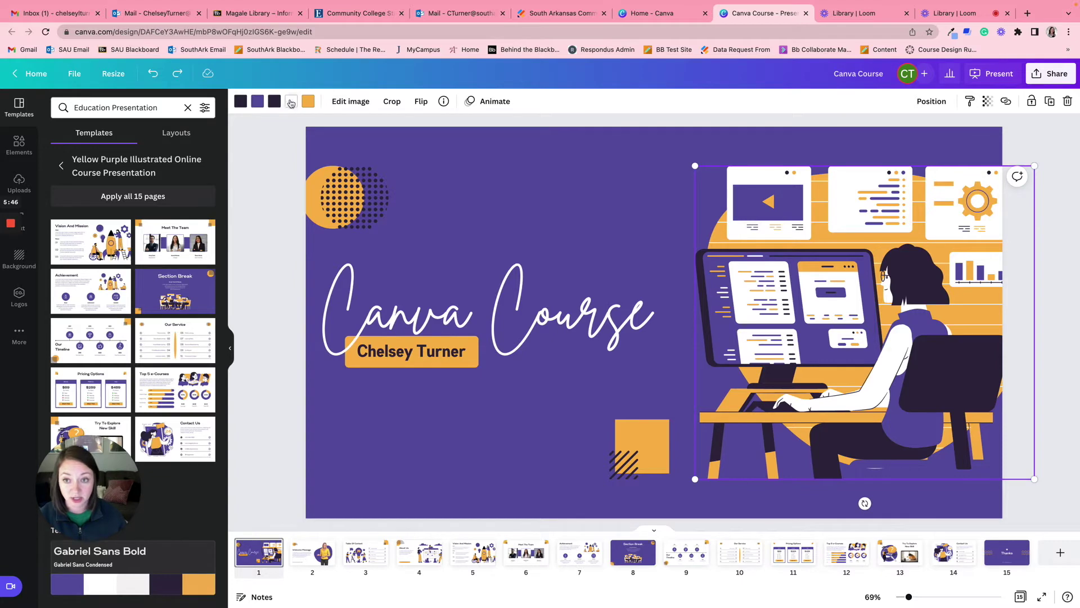
click(268, 146)
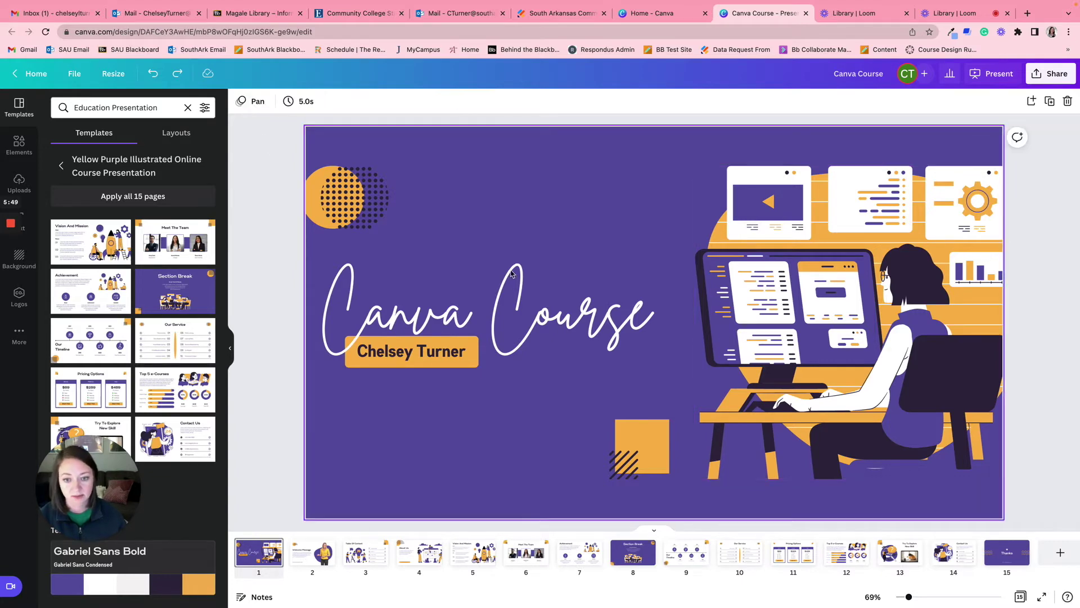
Replace the "Welcome Message" heading on slide 2 with "I can change this..."
click(301, 558)
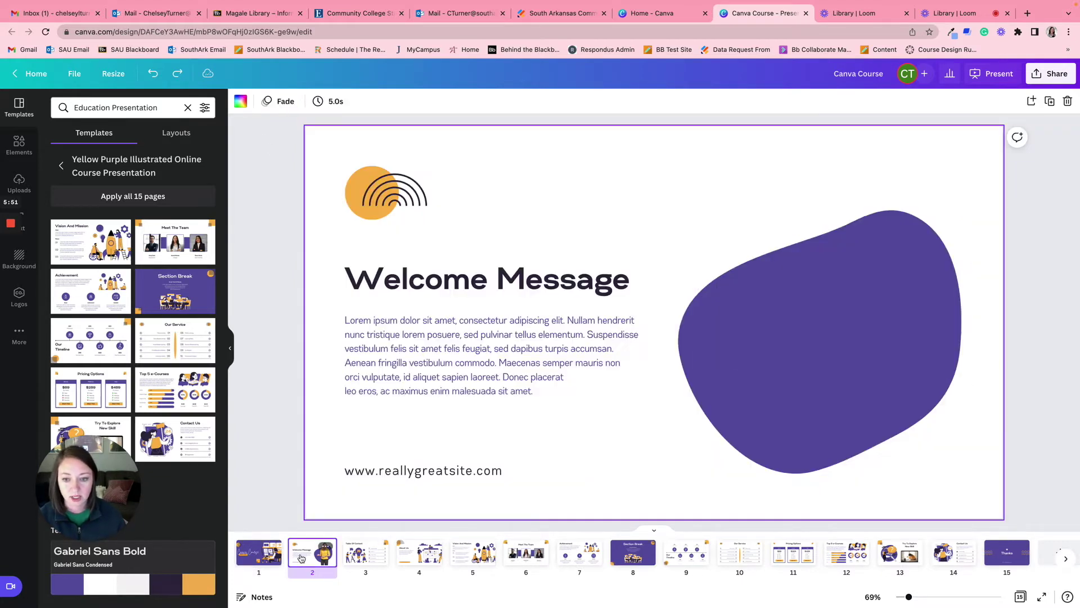
click(545, 286)
click(544, 285)
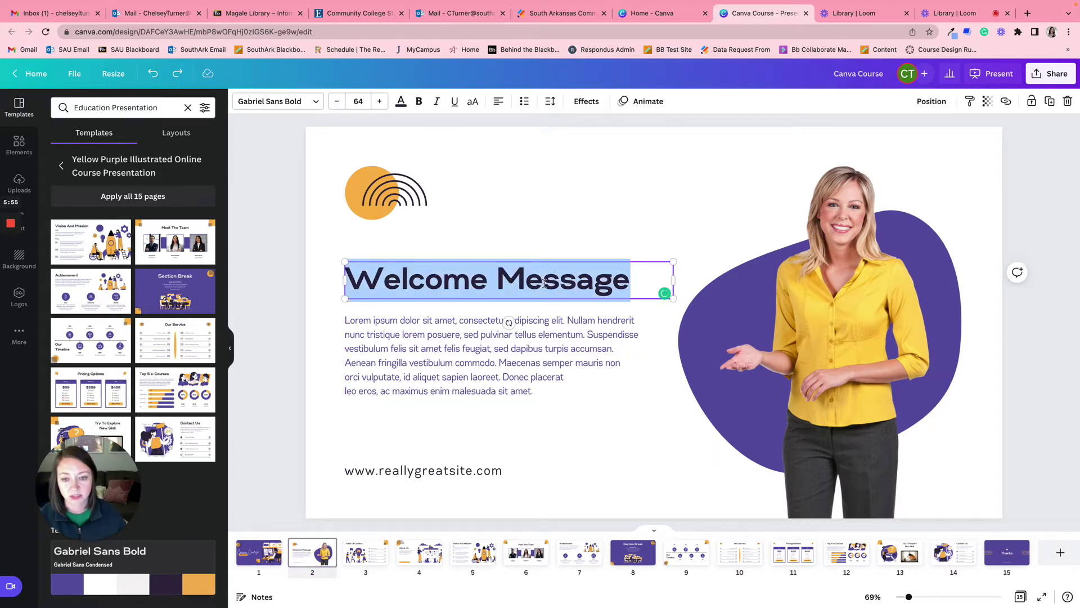
text(I can change this...)
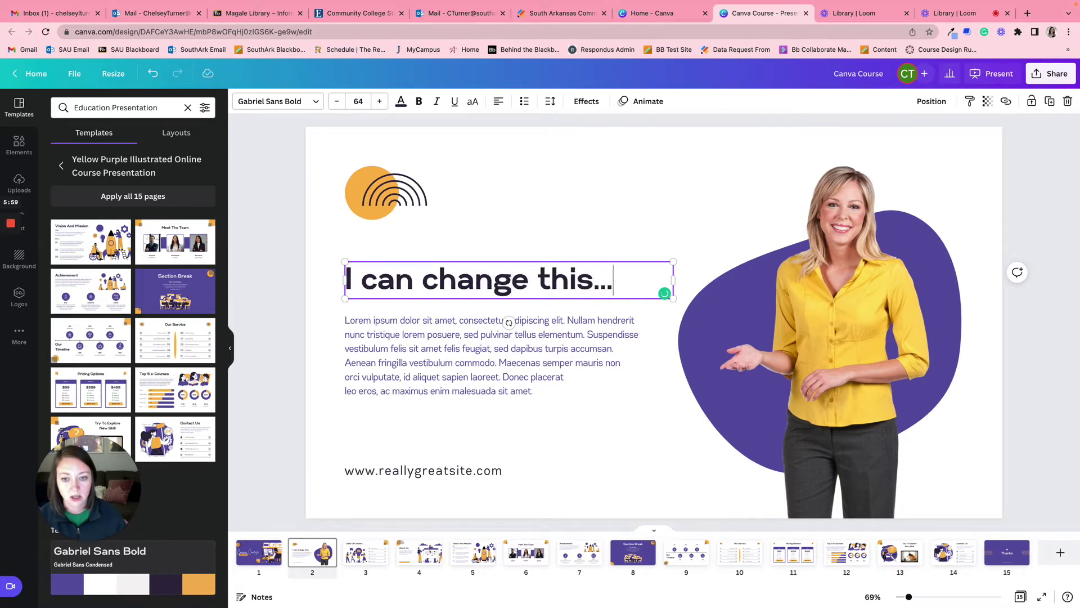
click(526, 359)
Delete the woman's photo, the website address text and the purple blob shape from slide 2
click(871, 310)
drag(871, 311, 884, 333)
key(Delete)
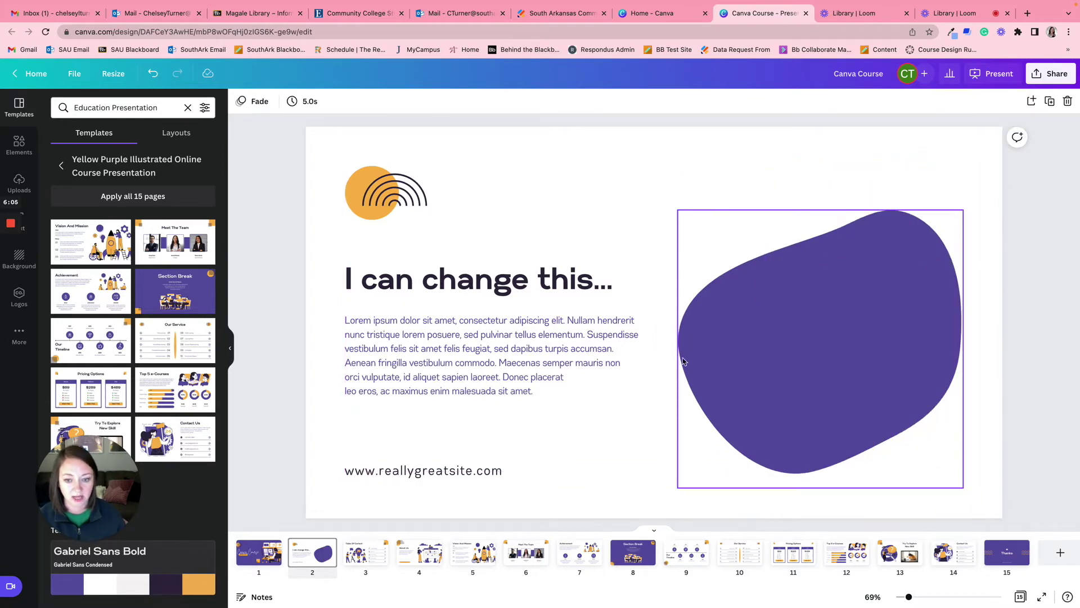
click(445, 469)
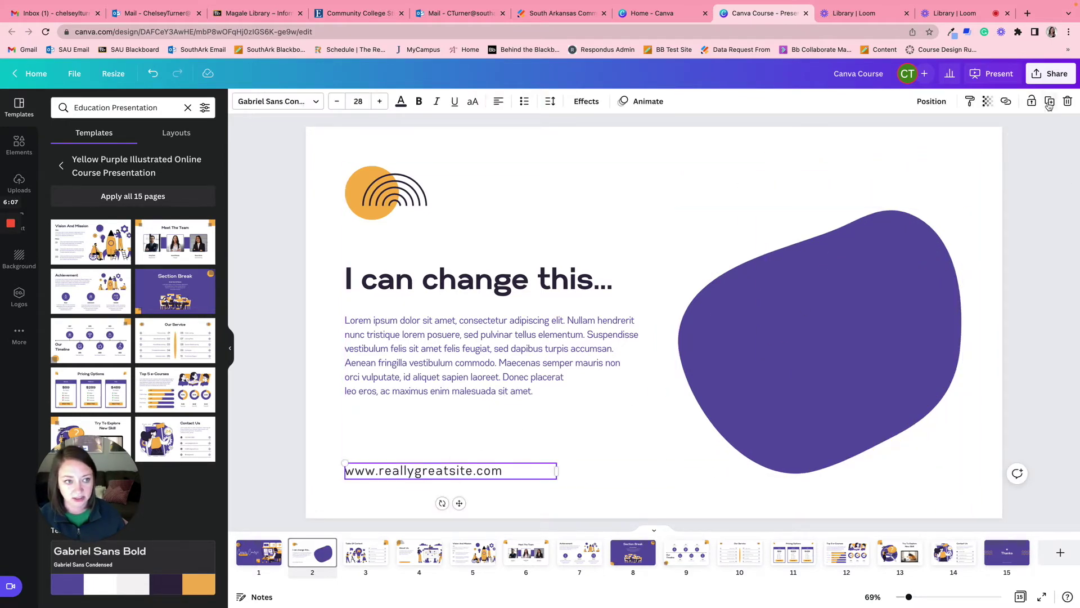
click(1068, 102)
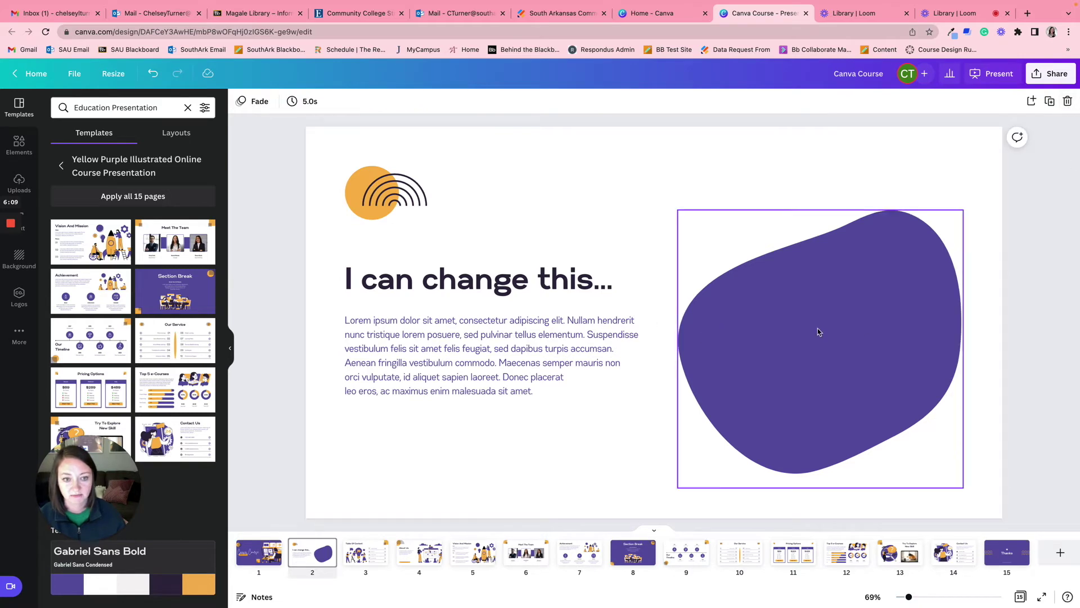
click(760, 400)
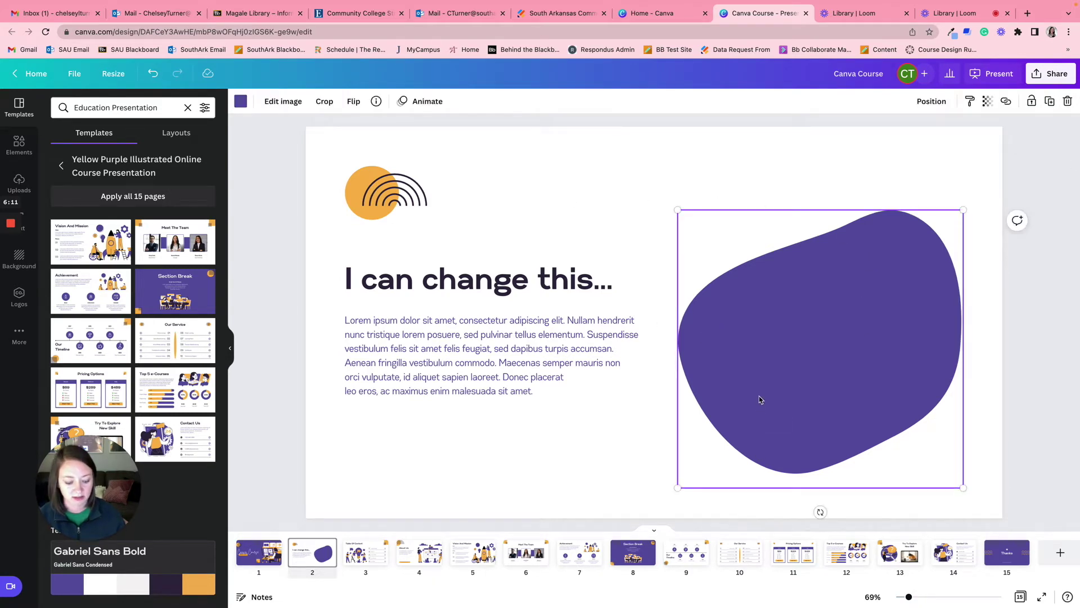
key(Delete)
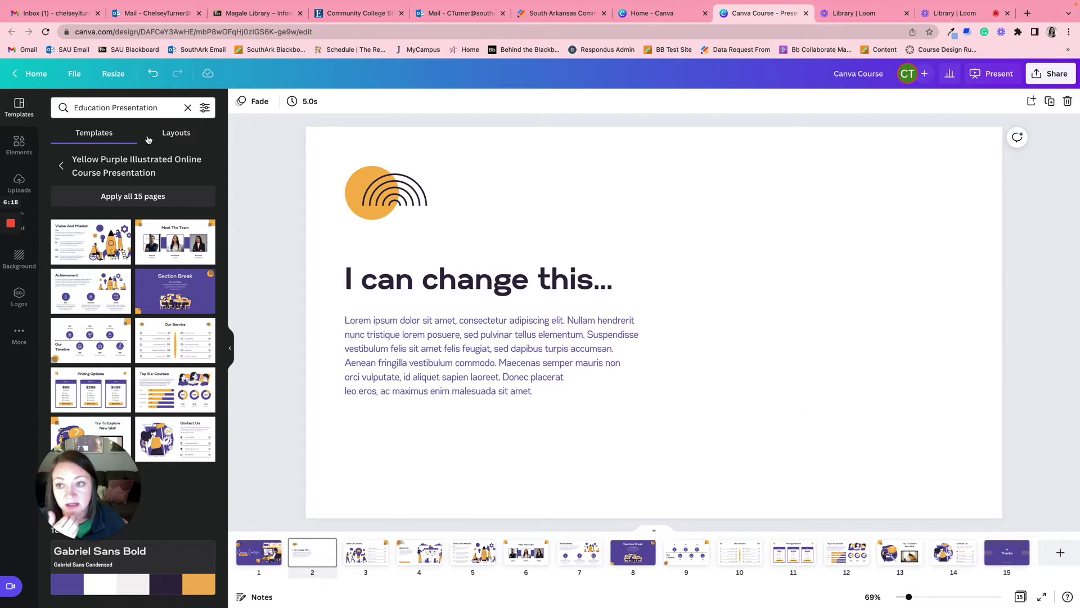
click(172, 134)
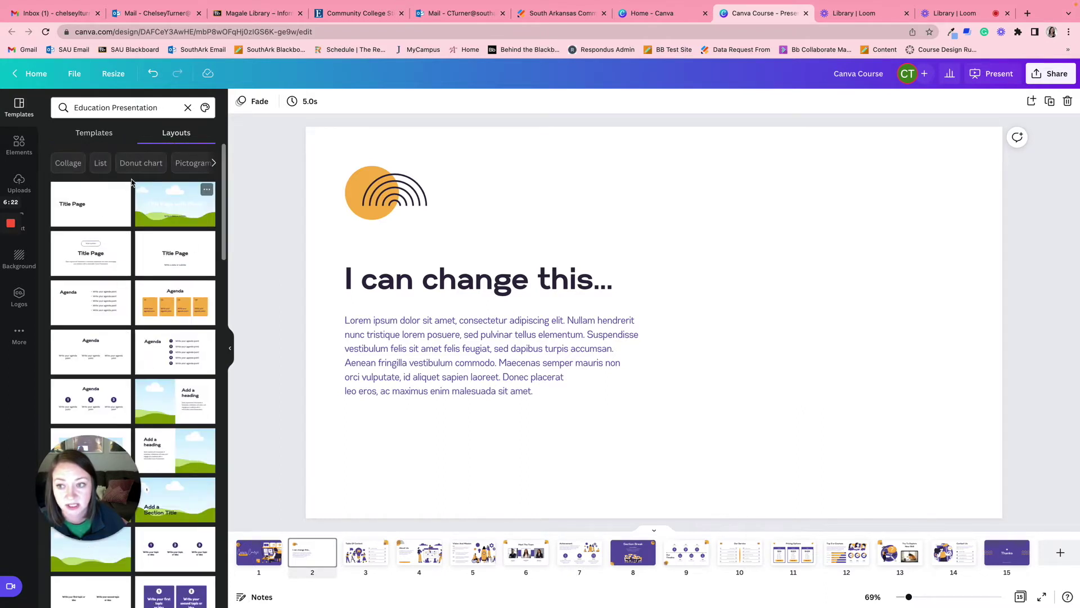
click(83, 145)
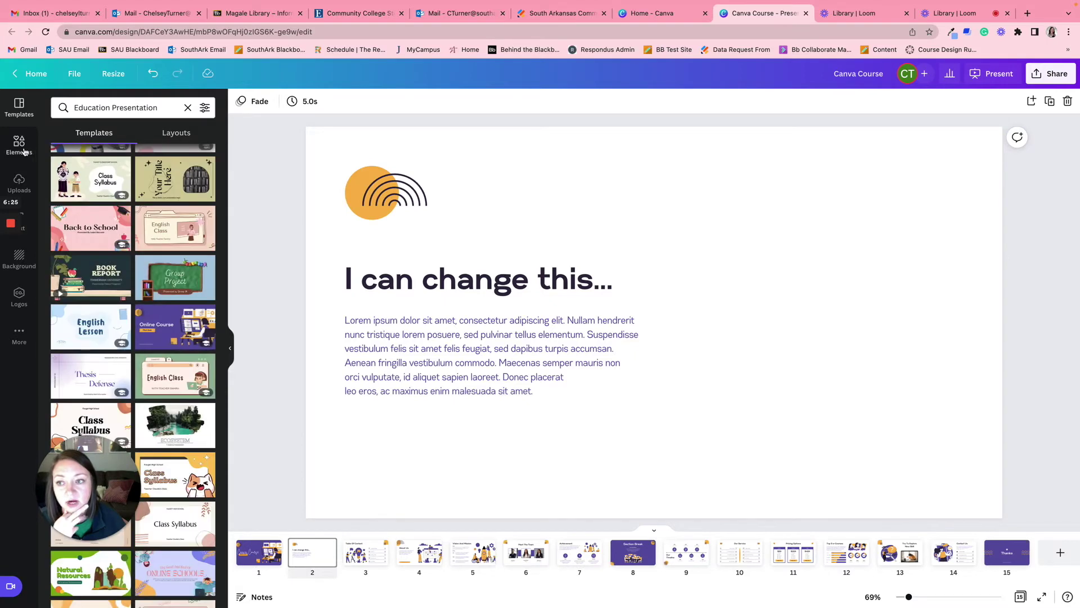
Add the megaphone illustration from the recently used elements to the empty area beside slide 2's text
click(24, 152)
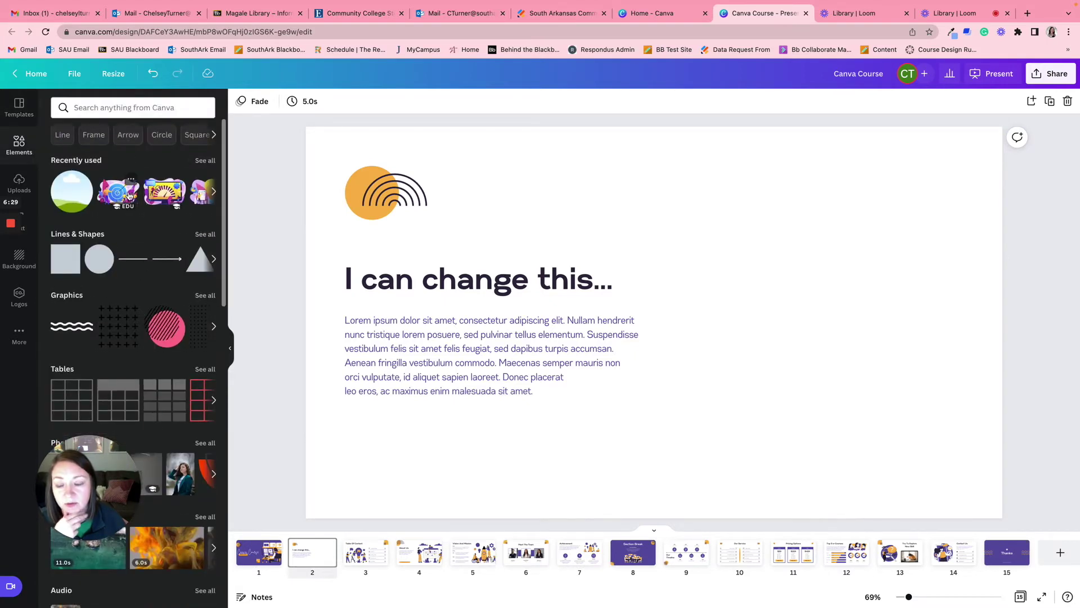
scroll(130, 198, right, 5)
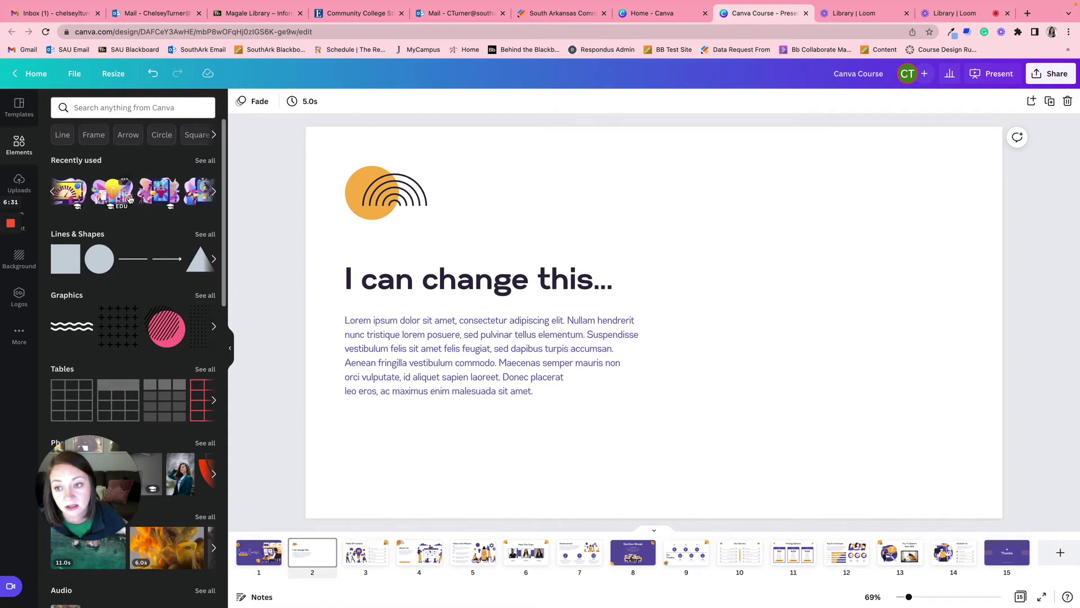
scroll(130, 198, right, 5)
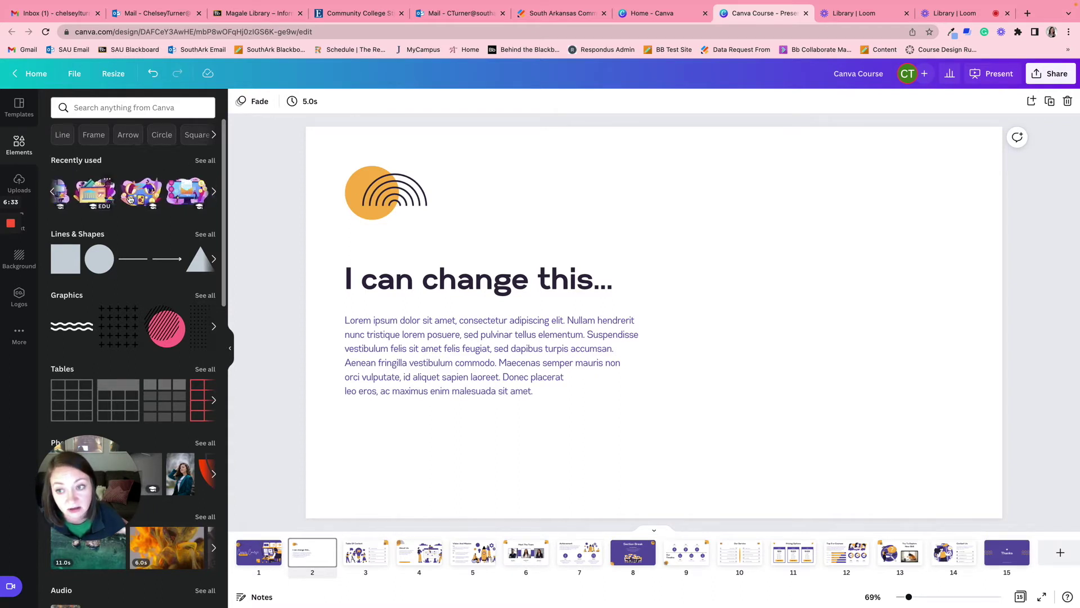
scroll(122, 200, right, 5)
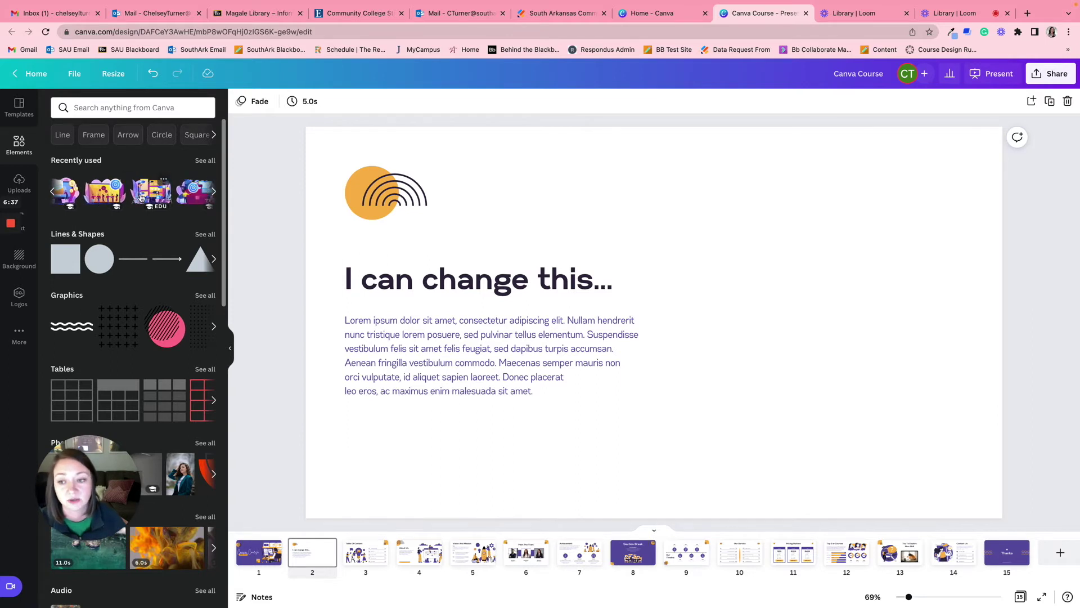
drag(143, 196, 723, 242)
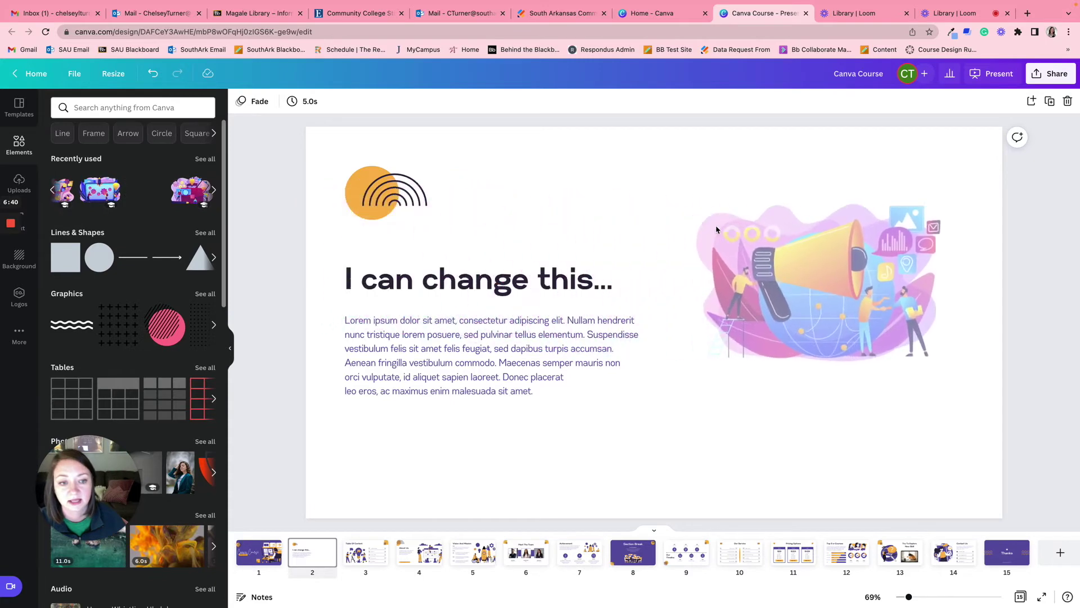
Enlarge the megaphone illustration and position it beside the heading and paragraph on slide 2
drag(804, 290, 750, 252)
drag(888, 322, 974, 411)
drag(855, 310, 848, 363)
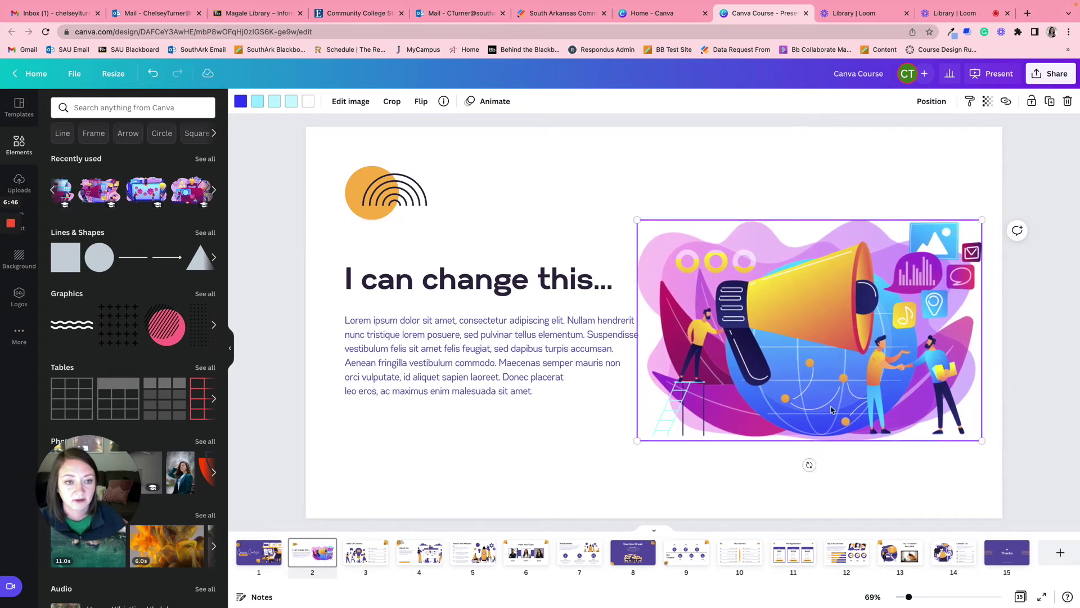
Browse the full collection of recently used elements for other illustrations
click(204, 160)
scroll(149, 279, down, 2)
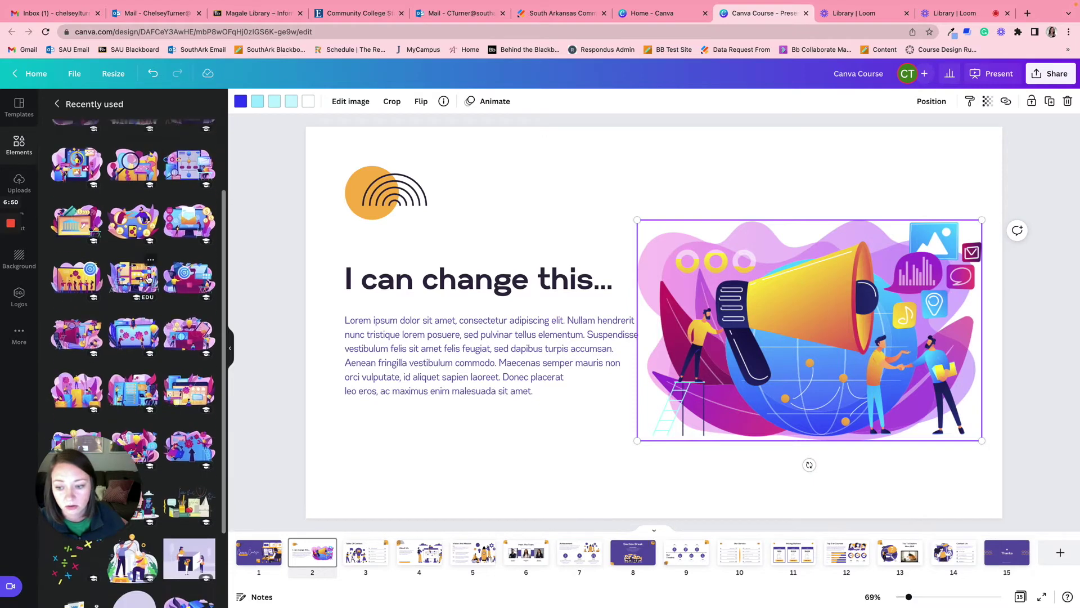
scroll(149, 279, down, 4)
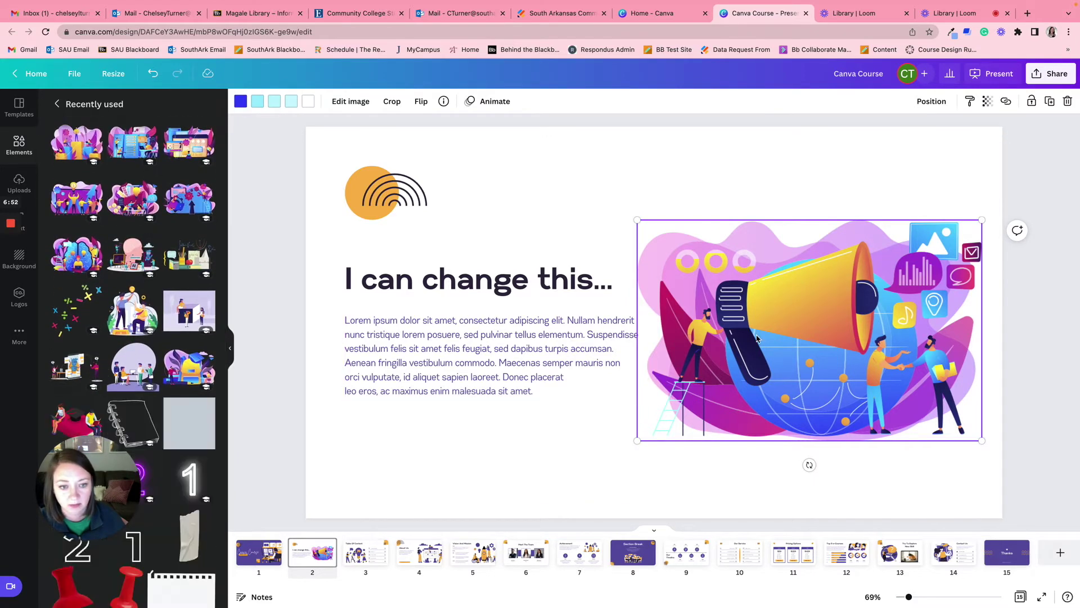
Replace slide 2's megaphone with the recently used illustration of two men and a light bulb, enlarged to about 1,037 by 984 beside the text
key(Delete)
drag(121, 315, 731, 237)
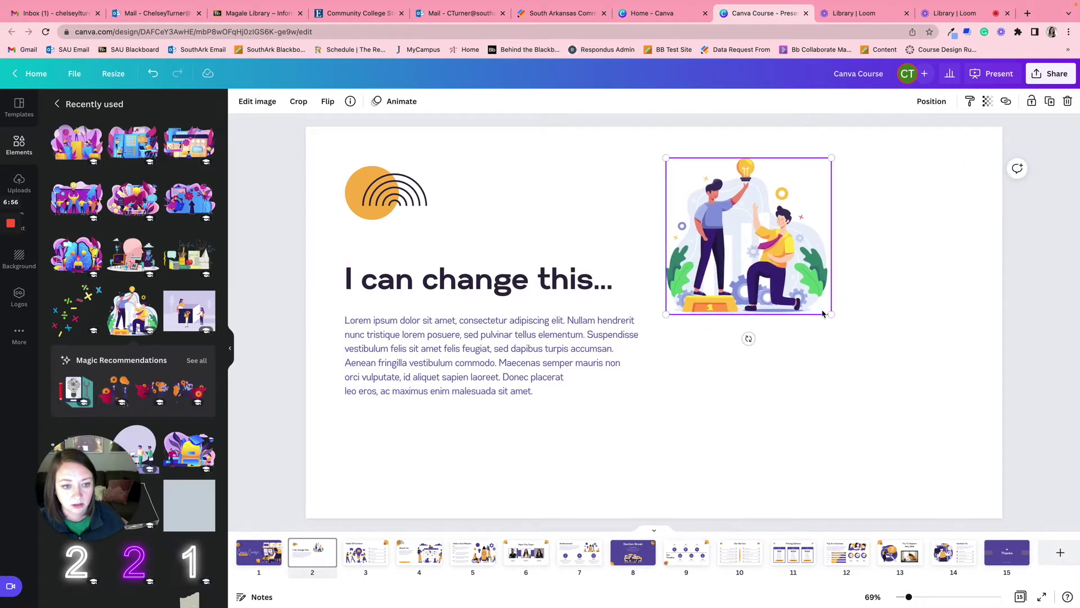
drag(830, 314, 998, 472)
drag(876, 396, 871, 427)
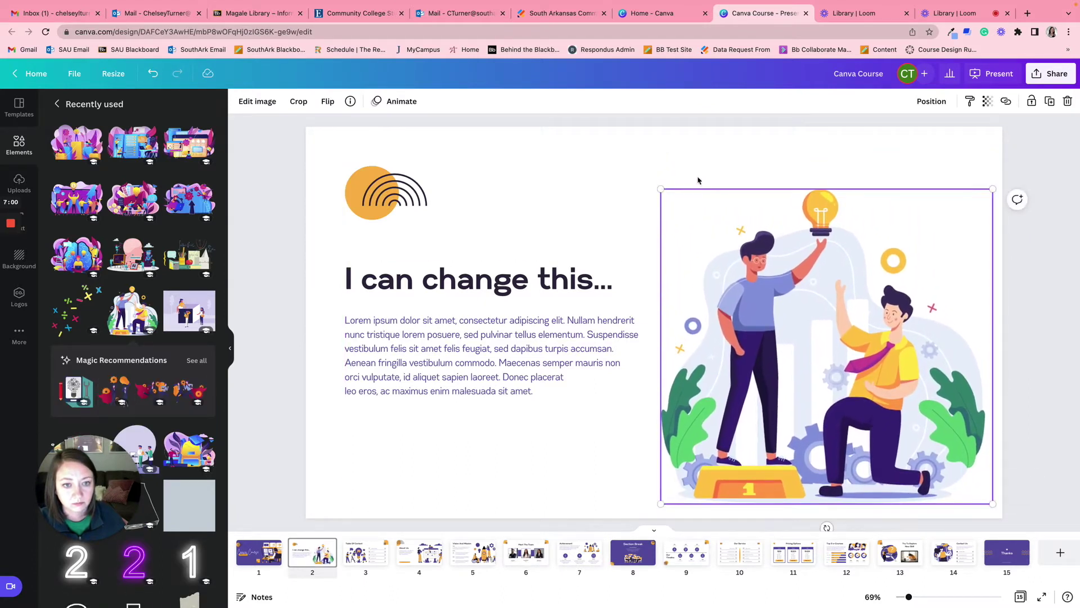
drag(662, 189, 626, 136)
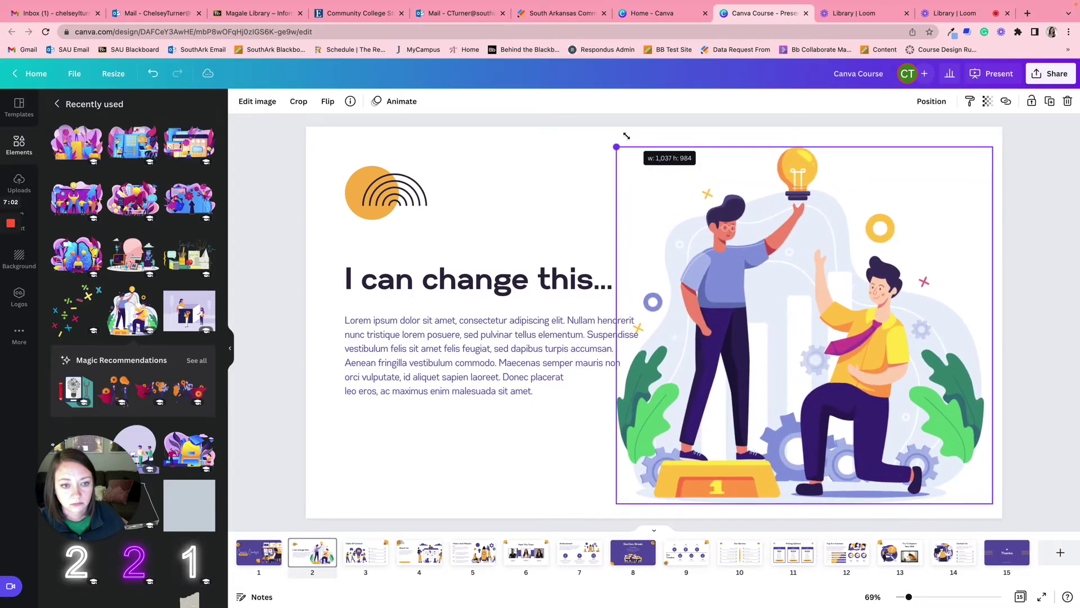
Narrow slide 2's paragraph text box so its lines clear the illustration of the two men
click(450, 363)
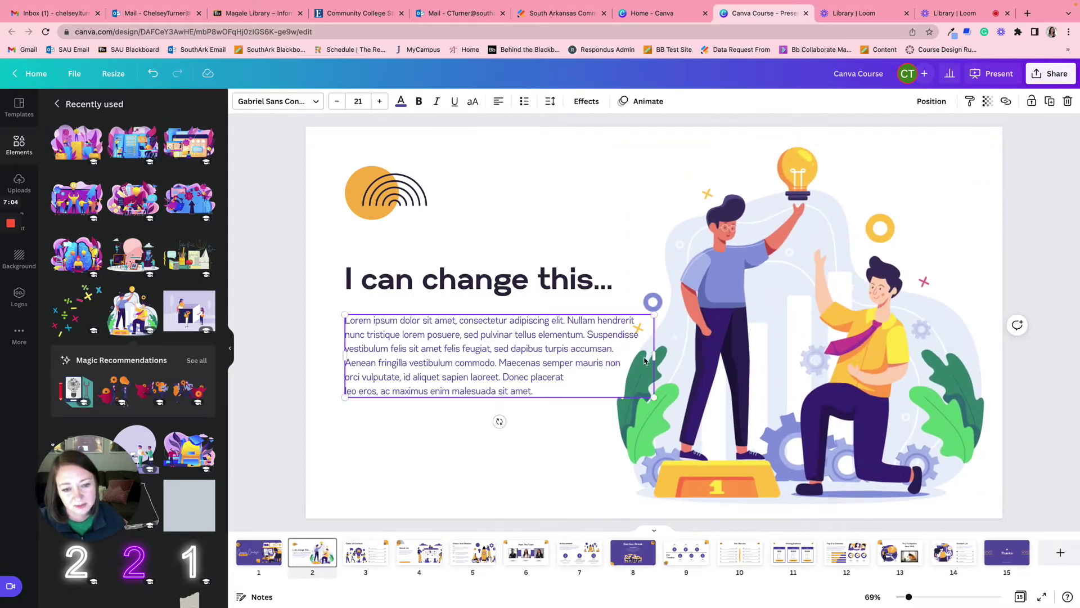
drag(656, 356, 594, 352)
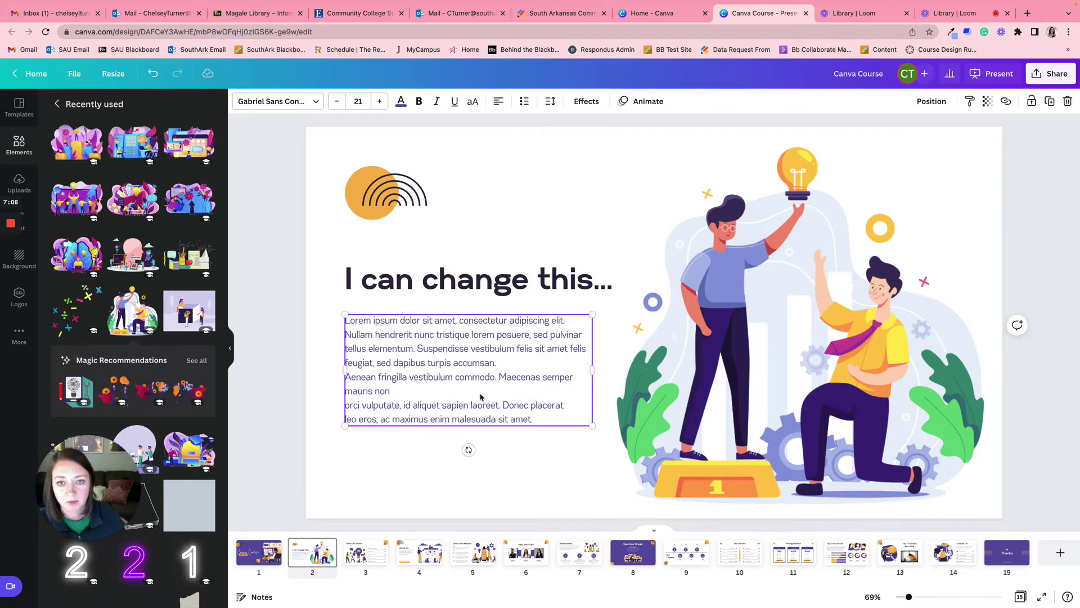
Try centering and other alignments on slide 2's paragraph and return it to left alignment
click(500, 105)
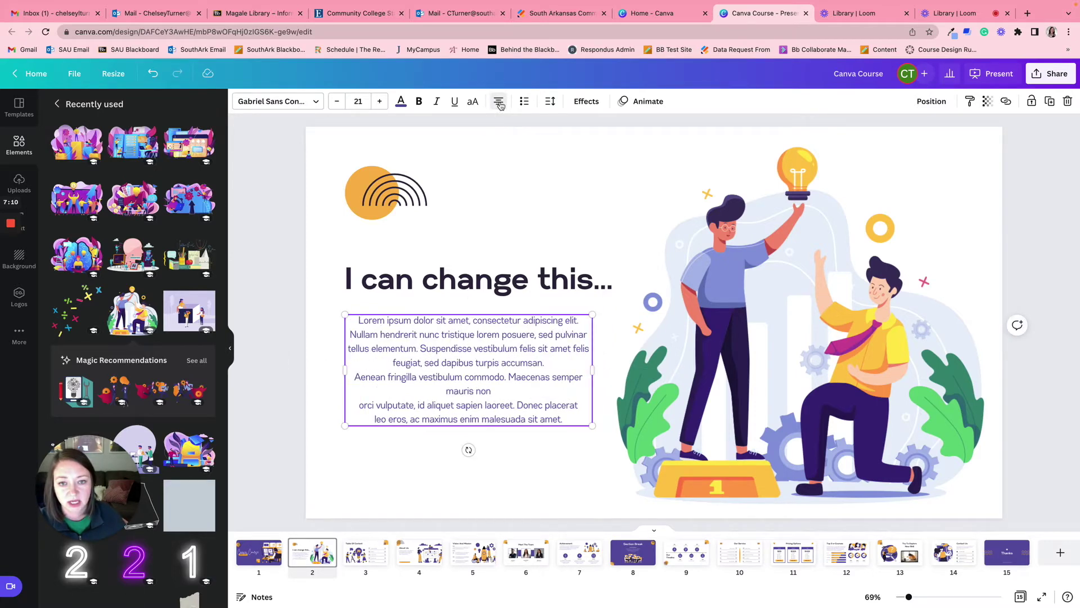
click(499, 105)
click(500, 106)
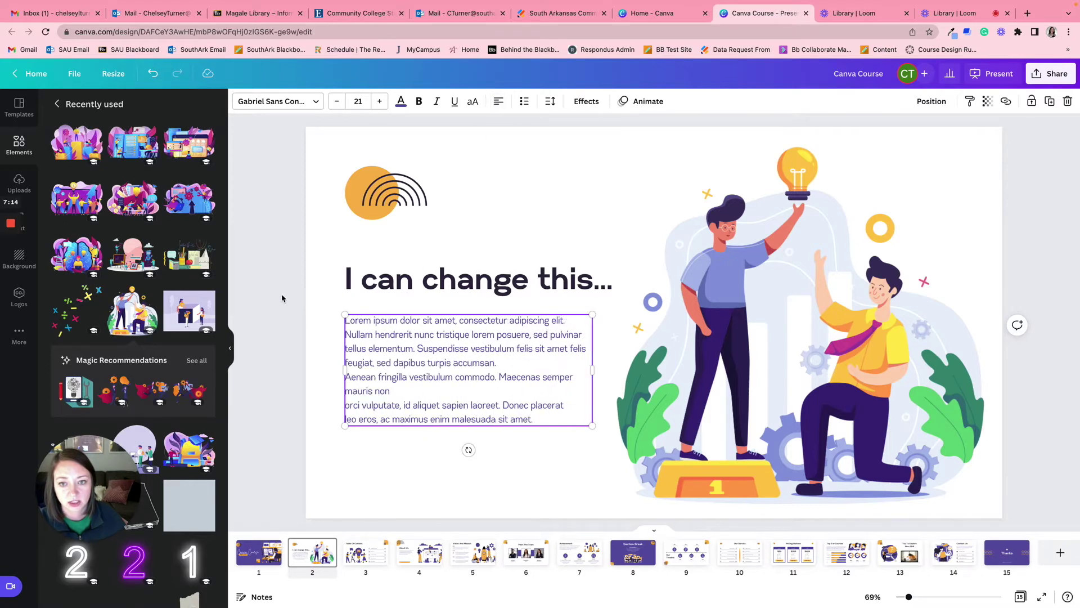
click(306, 279)
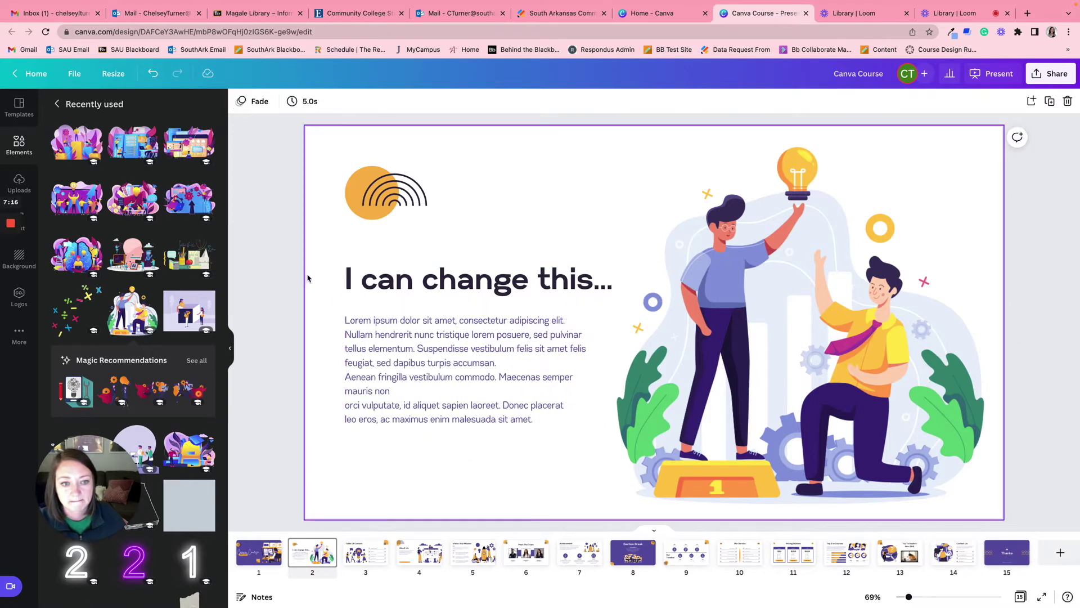
Leave the recently used elements, search the element library for "change" and look through the results
click(58, 105)
click(94, 107)
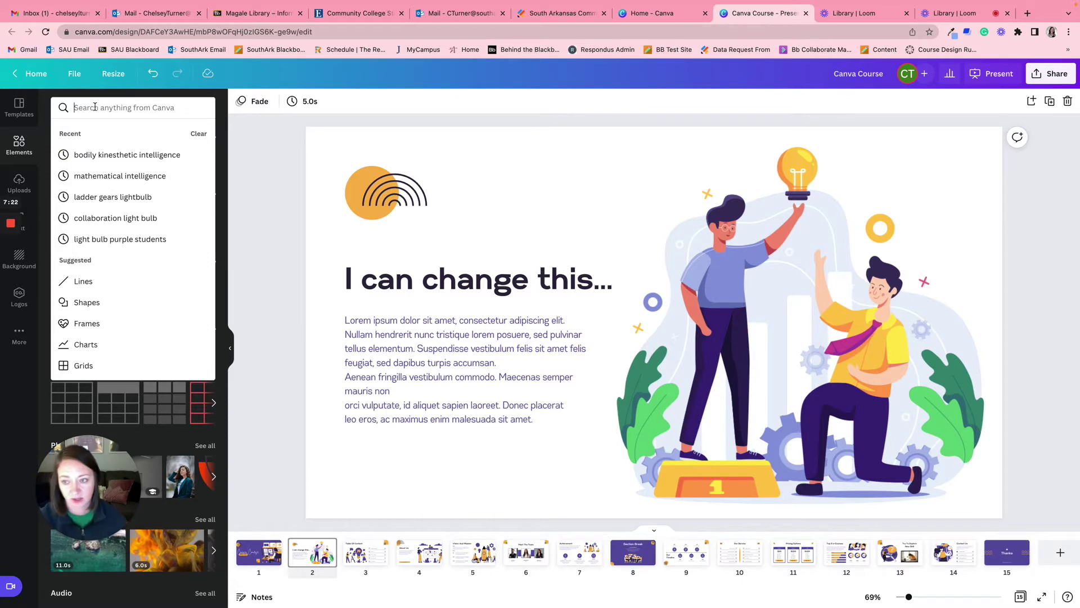
text(change)
key(Return)
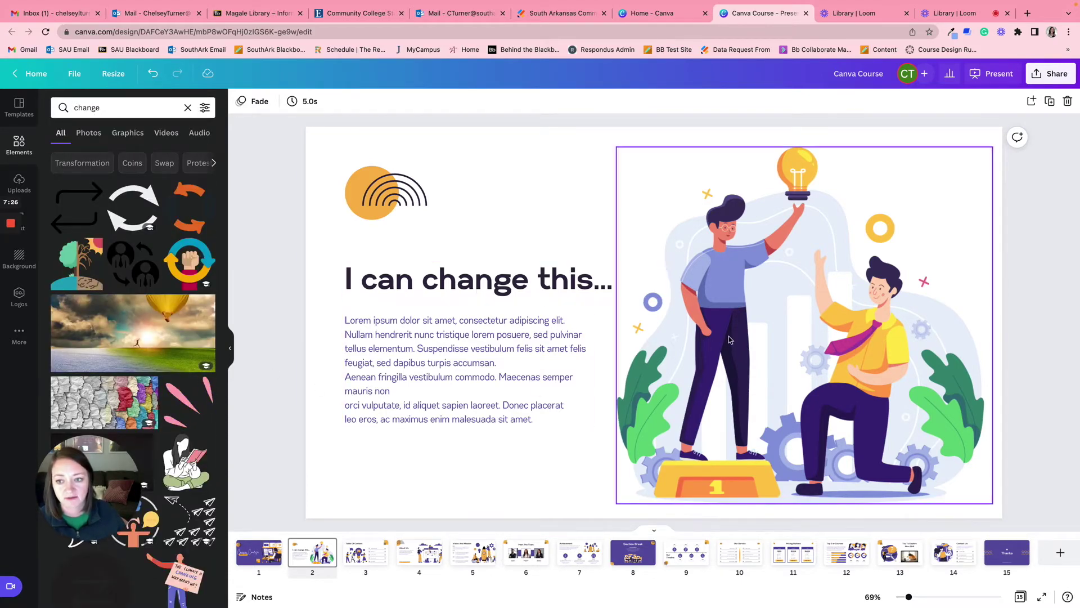
scroll(156, 434, down, 5)
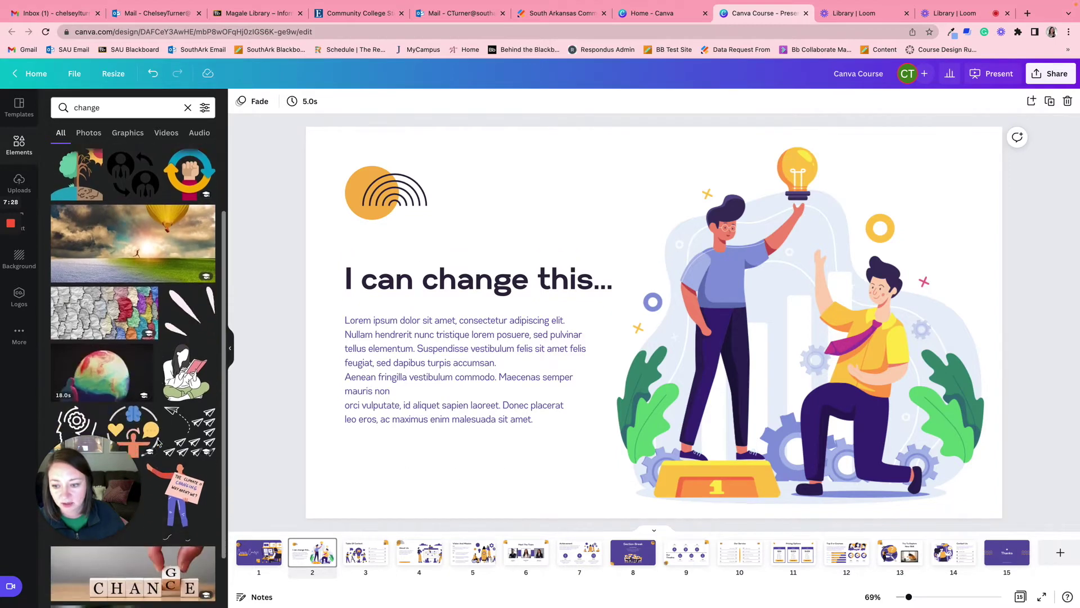
scroll(156, 434, up, 5)
Search the element library for "teaching" and look through the results, refining the search to "teaching sticker"
click(137, 108)
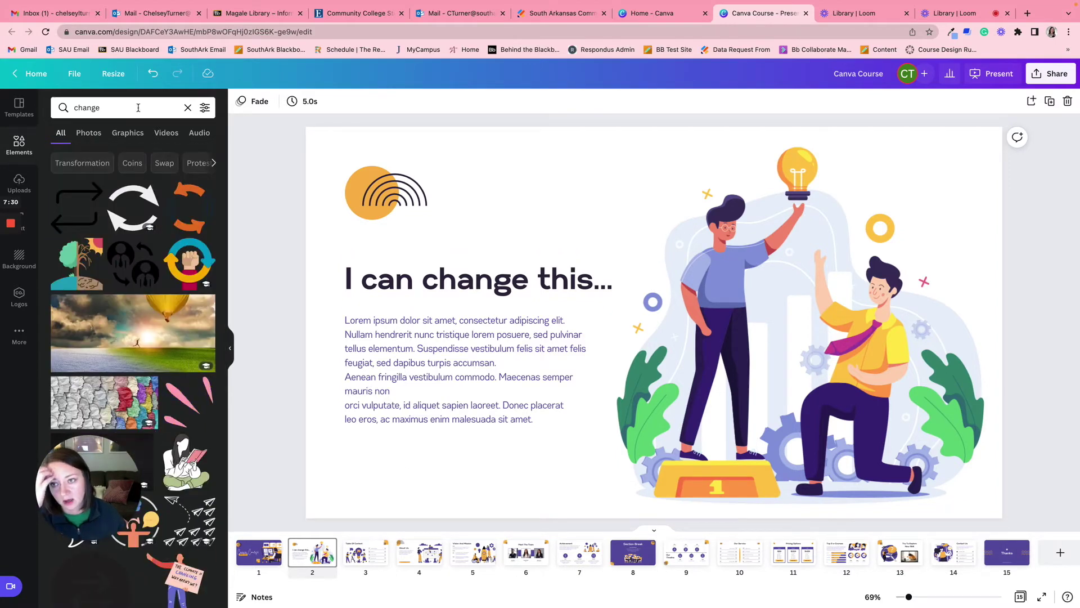
text(teaching)
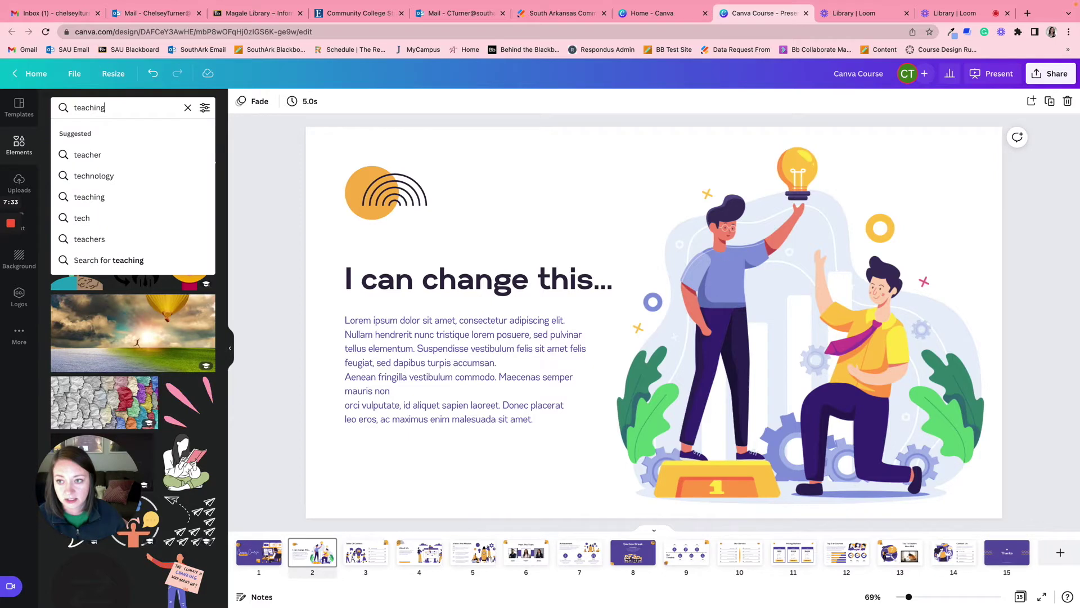
key(Return)
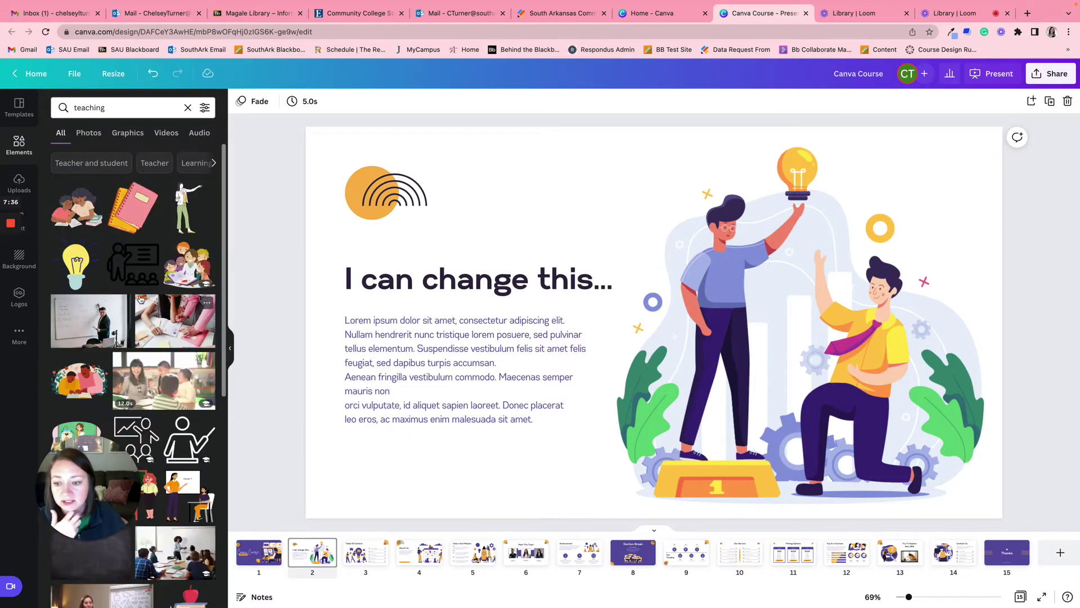
scroll(141, 299, down, 2)
scroll(135, 282, up, 2)
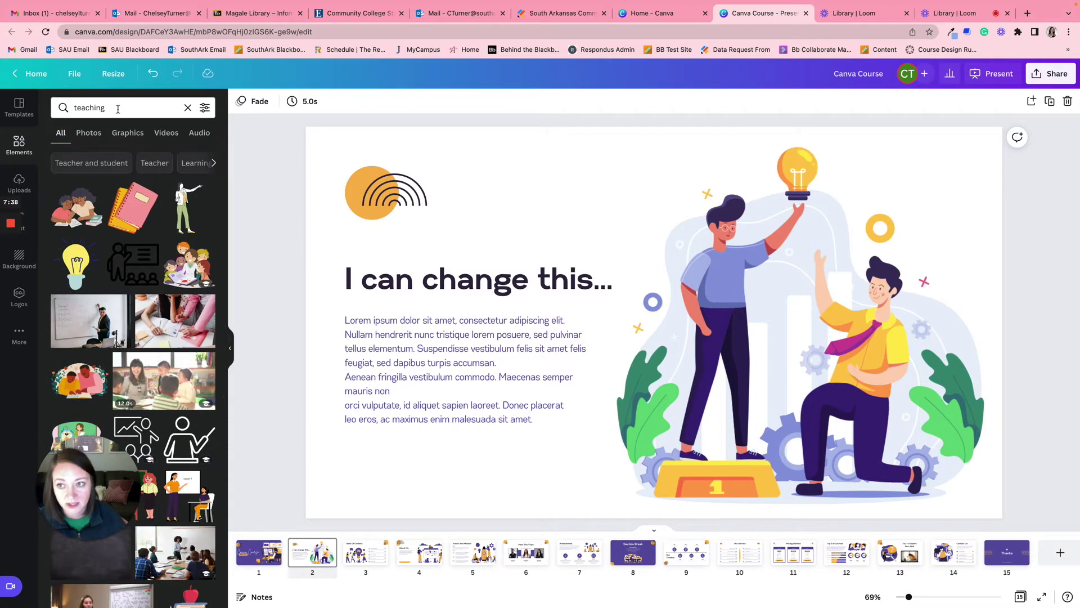
click(120, 108)
text(sticker)
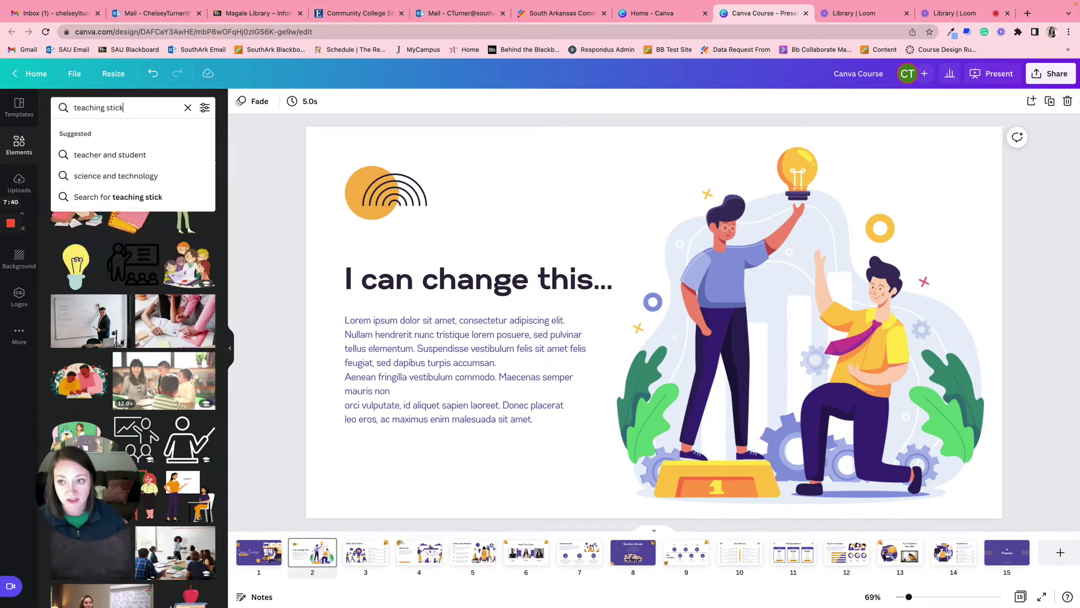
key(Return)
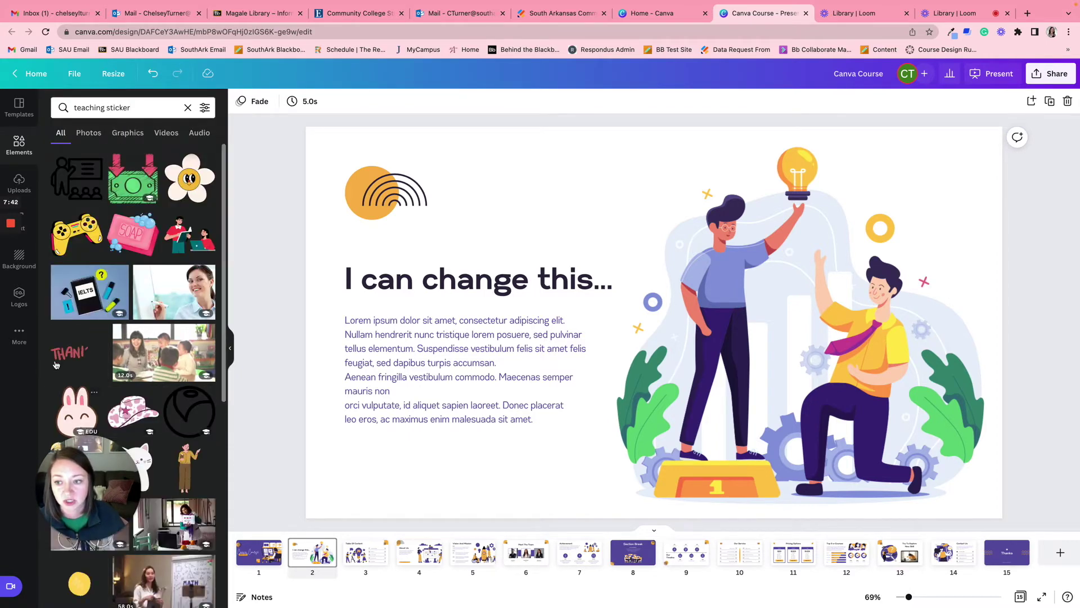
Change the element search to "teaching animation" and look through the results
double_click(118, 107)
text(animation)
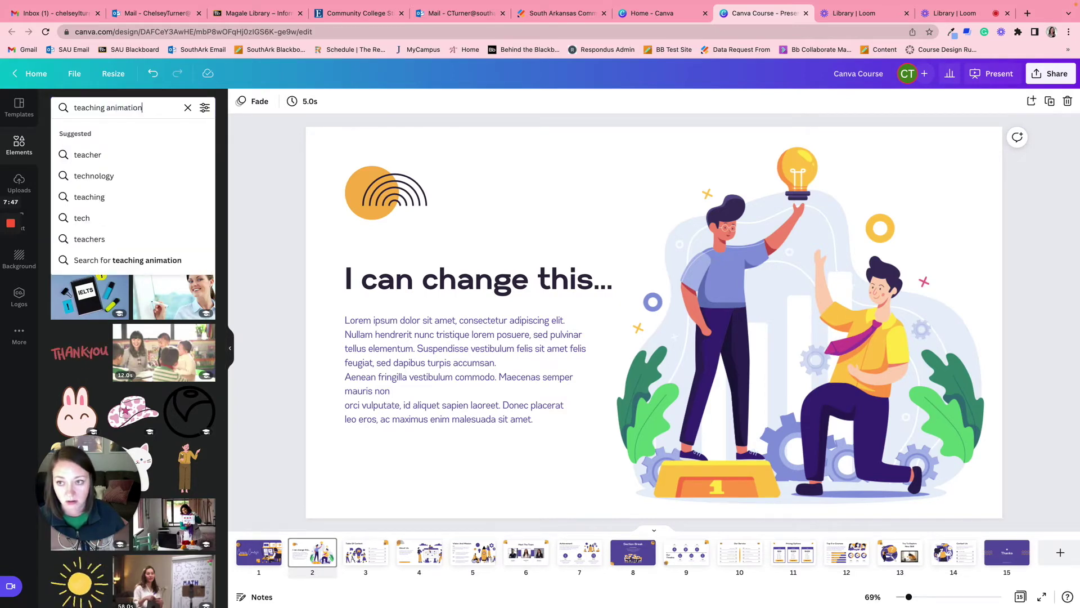
key(Return)
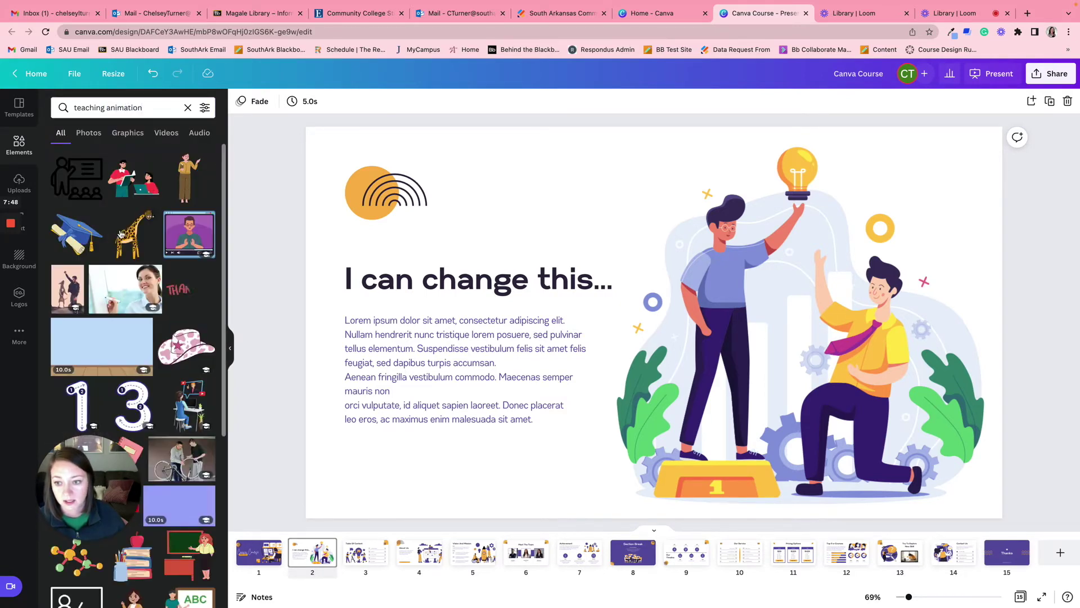
scroll(195, 298, down, 4)
scroll(185, 315, up, 4)
Try the animated "Thank you" graphic across the upper part of slide 2 and delete it, narrowing the search results to graphics
click(185, 290)
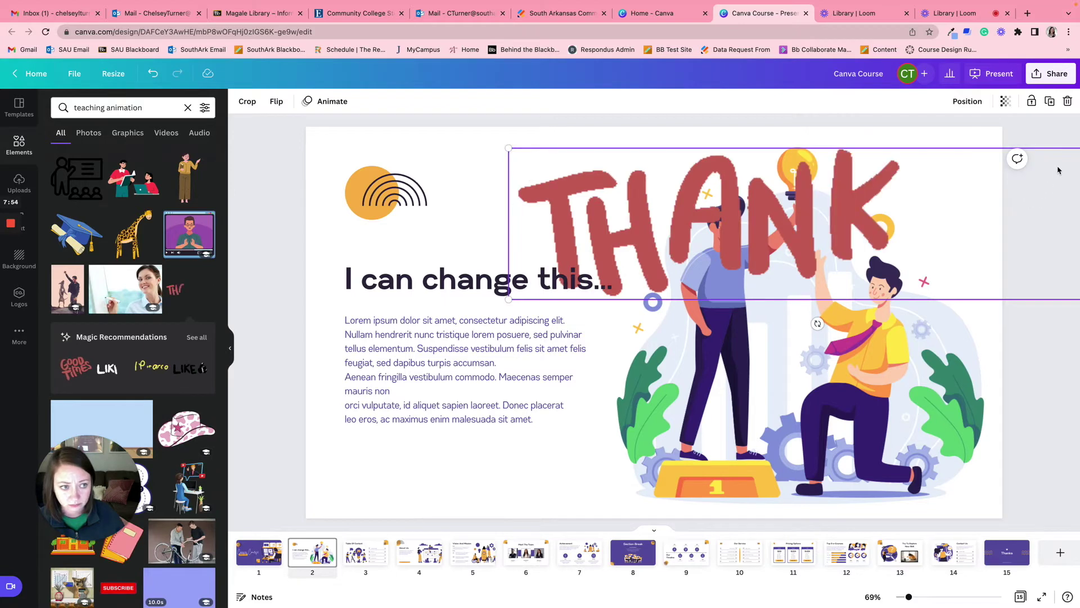
drag(589, 220, 455, 216)
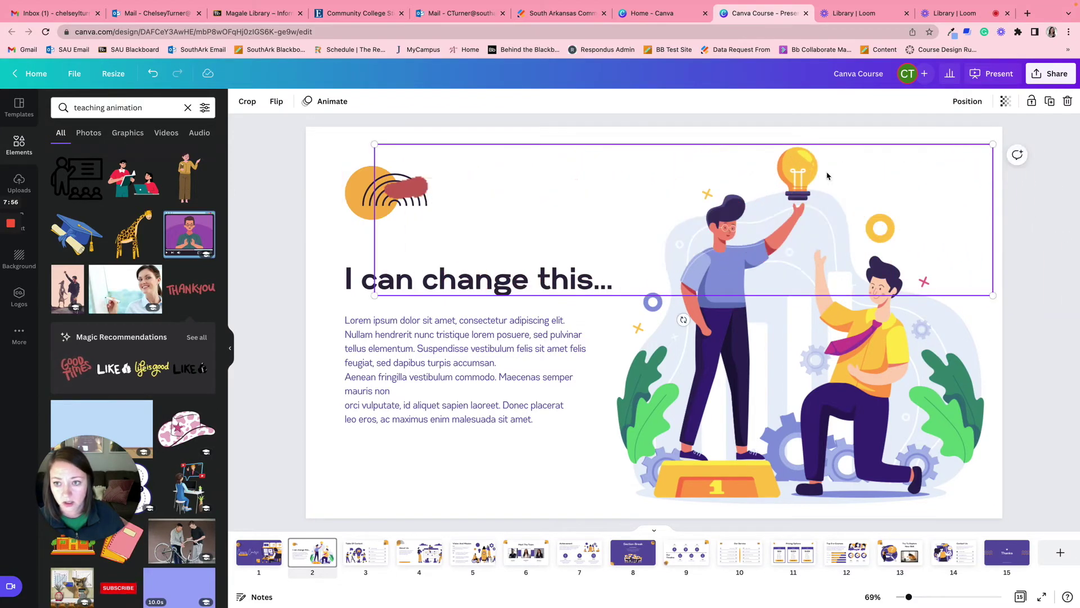
click(122, 134)
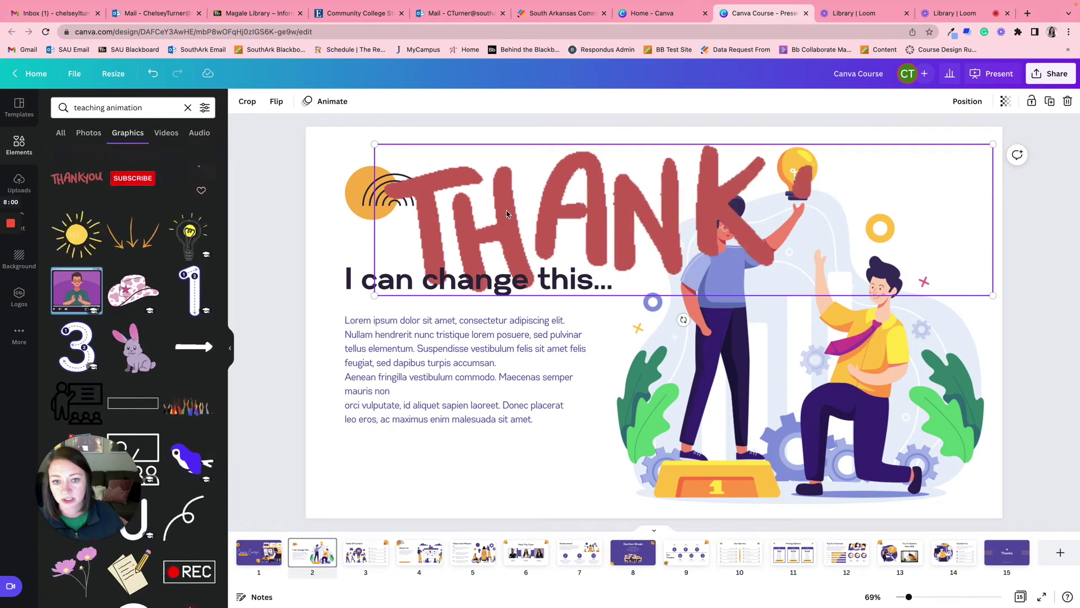
key(Delete)
Add the animated orange arrows graphic to slide 2, shrink it to about 444 by 300 and rotate it slightly clockwise above the heading
click(137, 243)
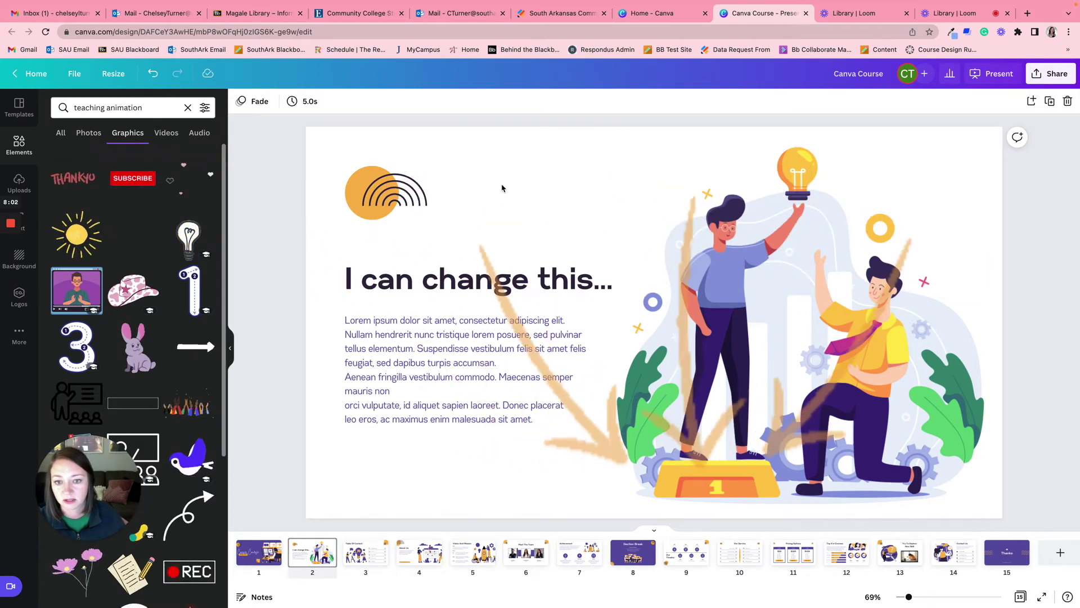
drag(936, 151, 636, 133)
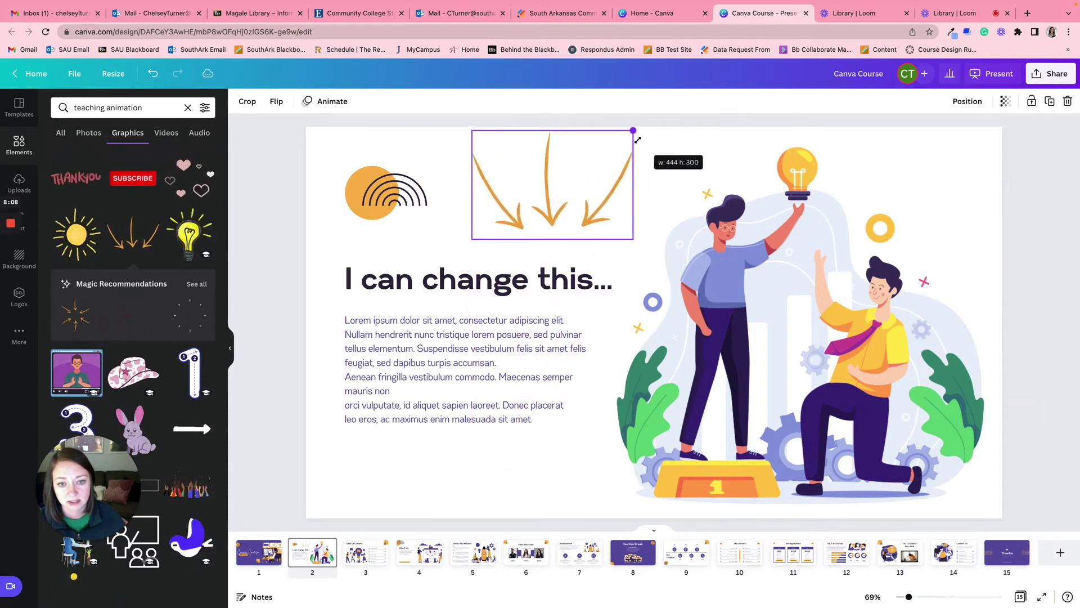
drag(552, 261, 535, 265)
drag(636, 181, 637, 196)
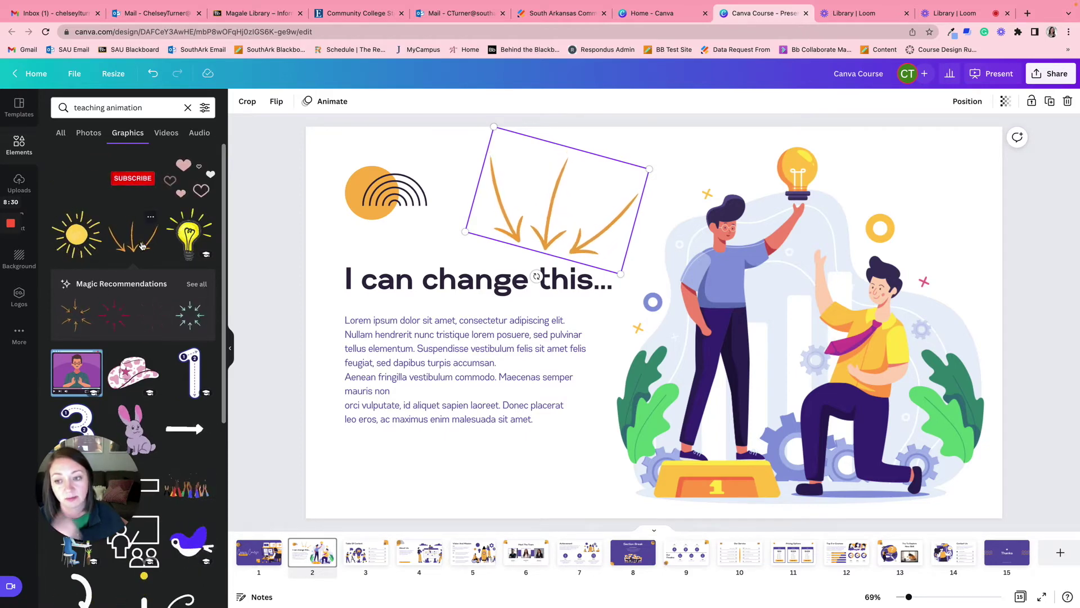
Browse all graphics recommended for the orange arrows and look through slides 3 to 8
click(197, 285)
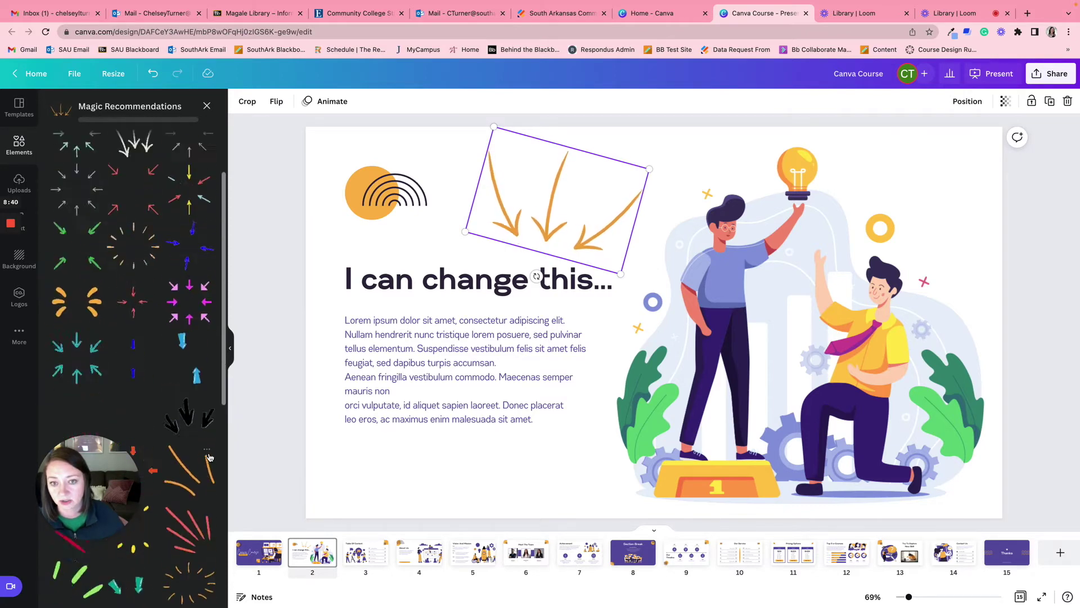
click(368, 552)
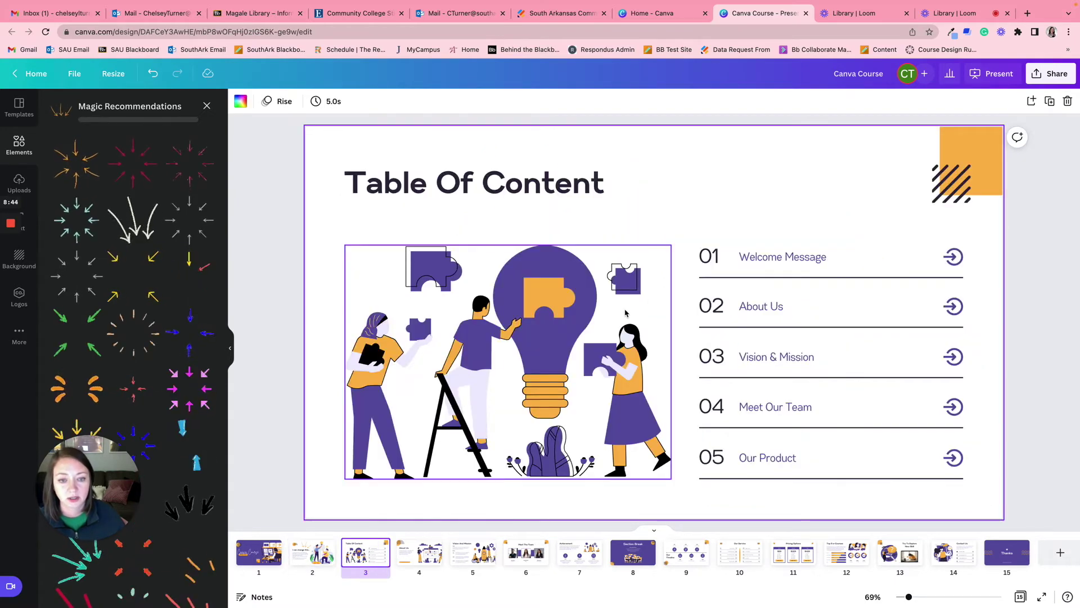
click(427, 555)
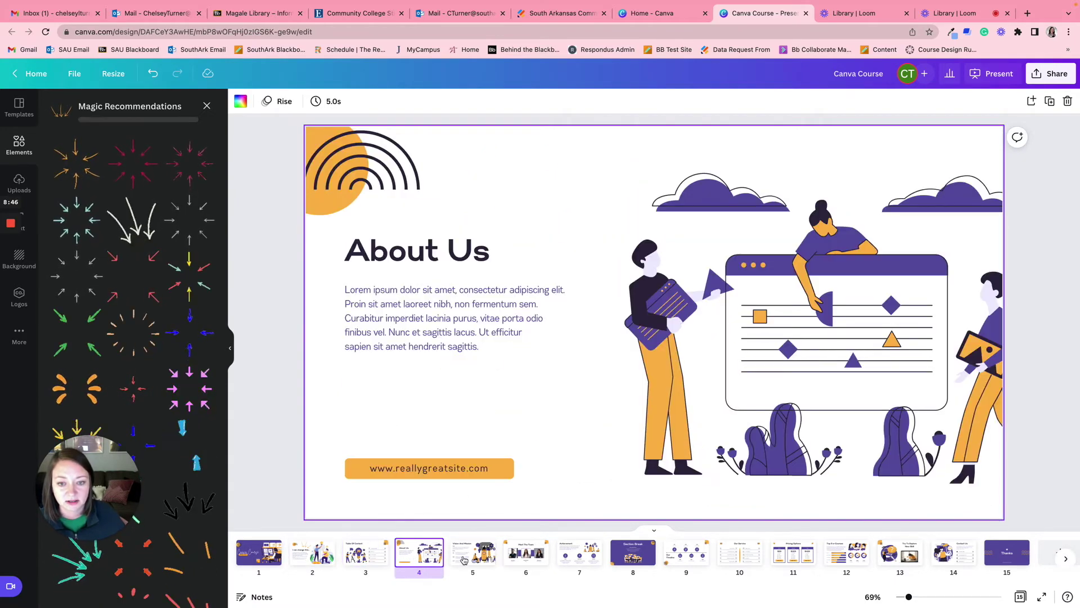
click(471, 557)
click(519, 557)
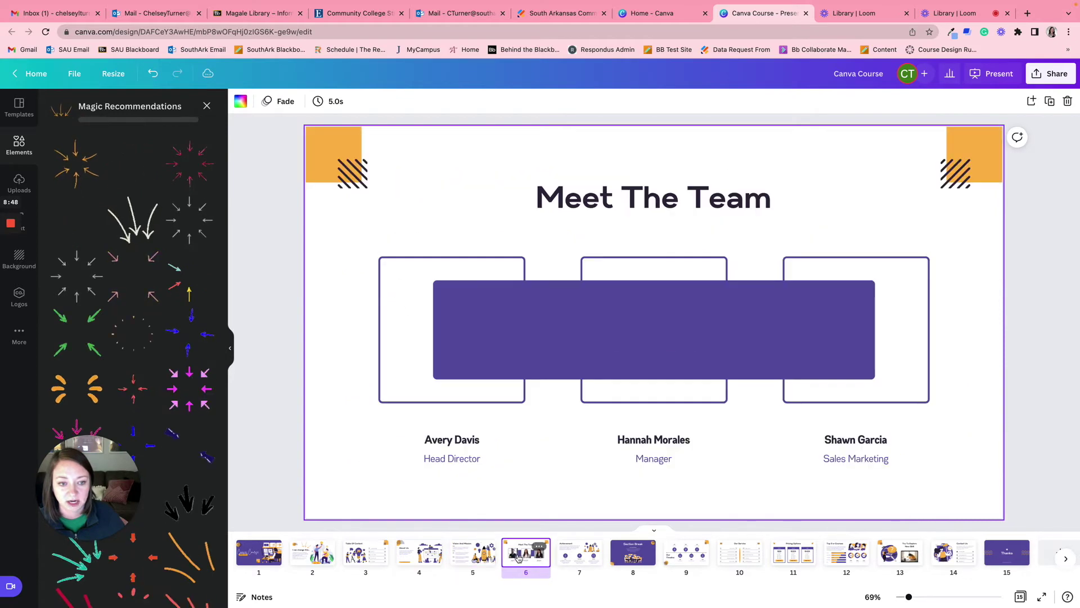
click(577, 558)
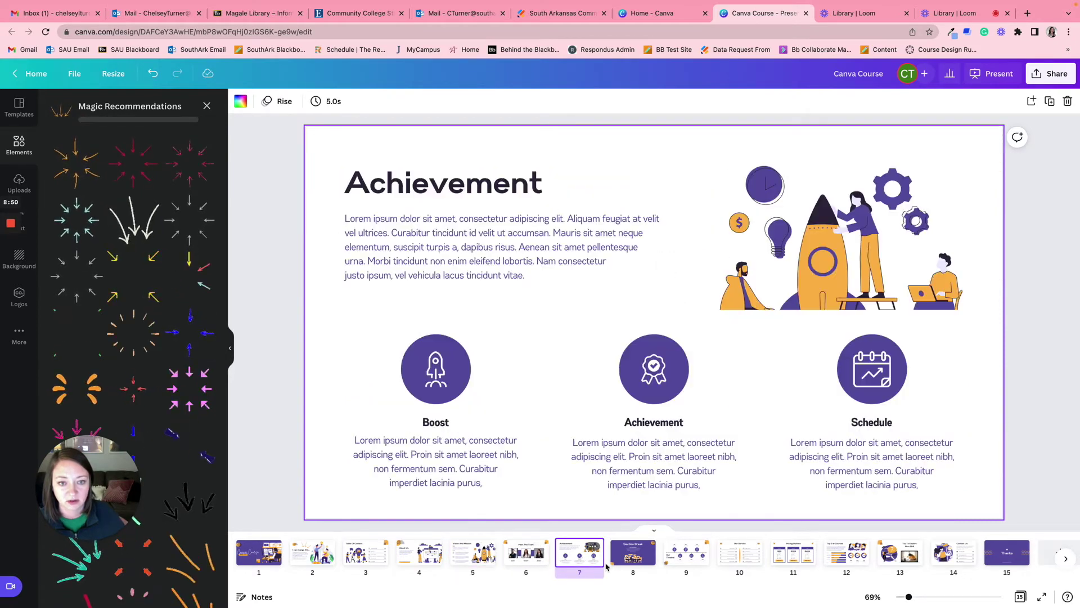
click(623, 565)
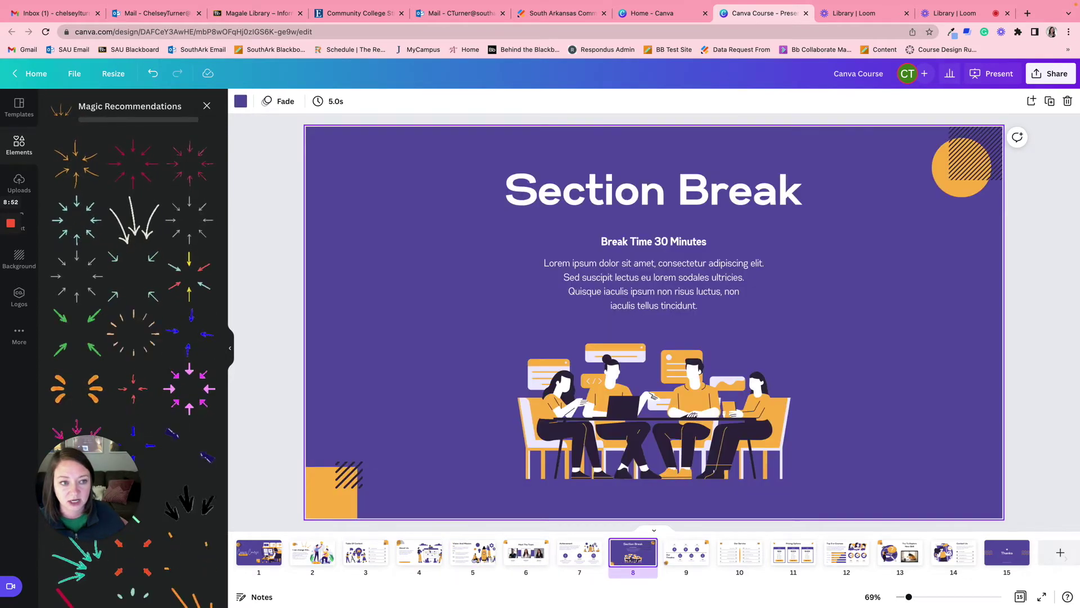
Hide the side panel and look through the file types offered for downloading the presentation
click(232, 352)
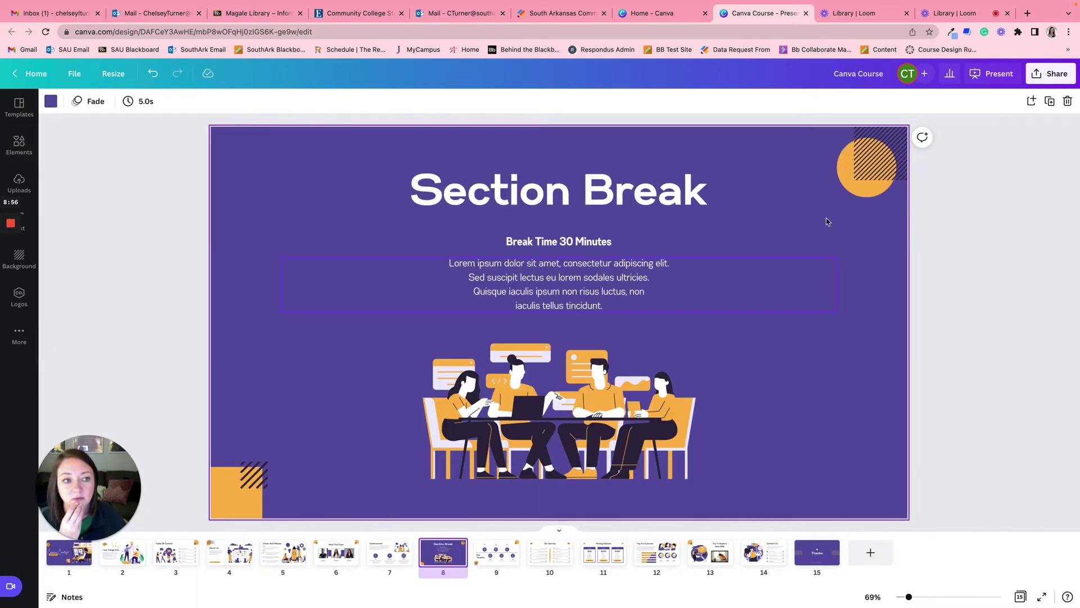
click(1050, 80)
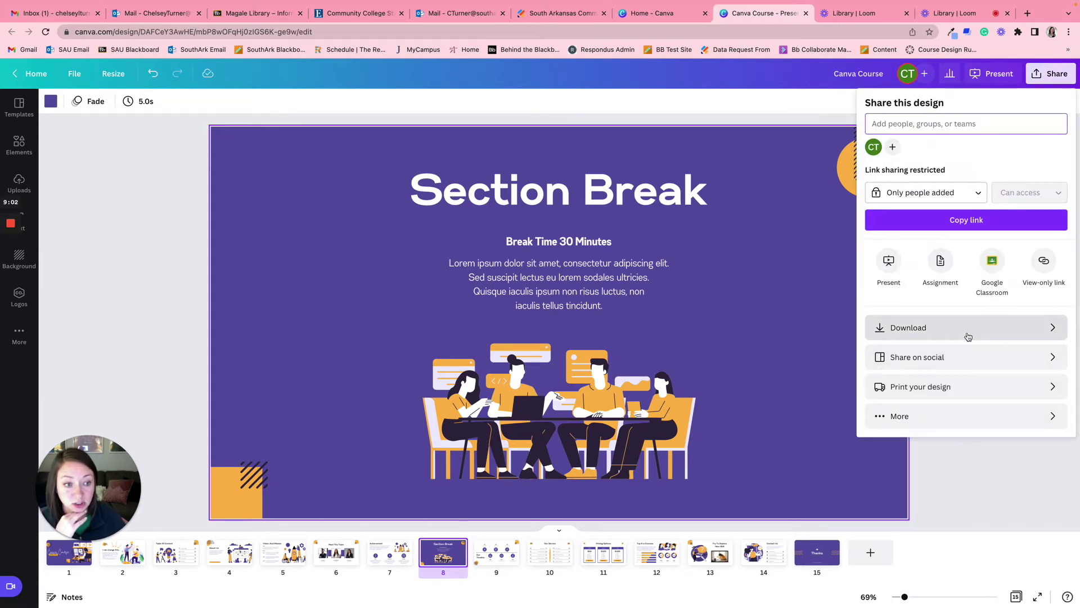
click(969, 337)
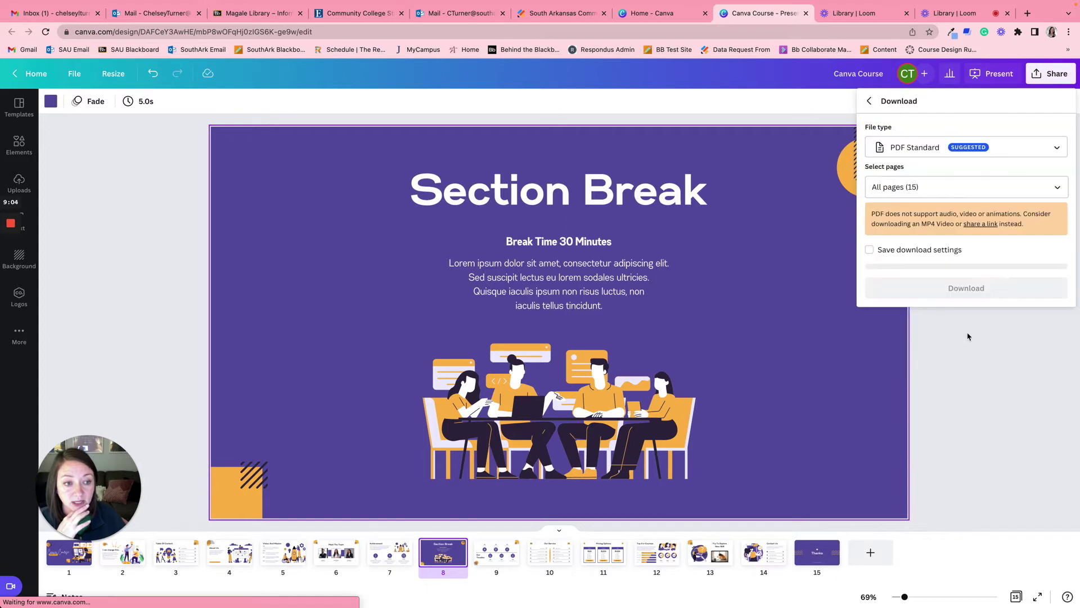
click(928, 150)
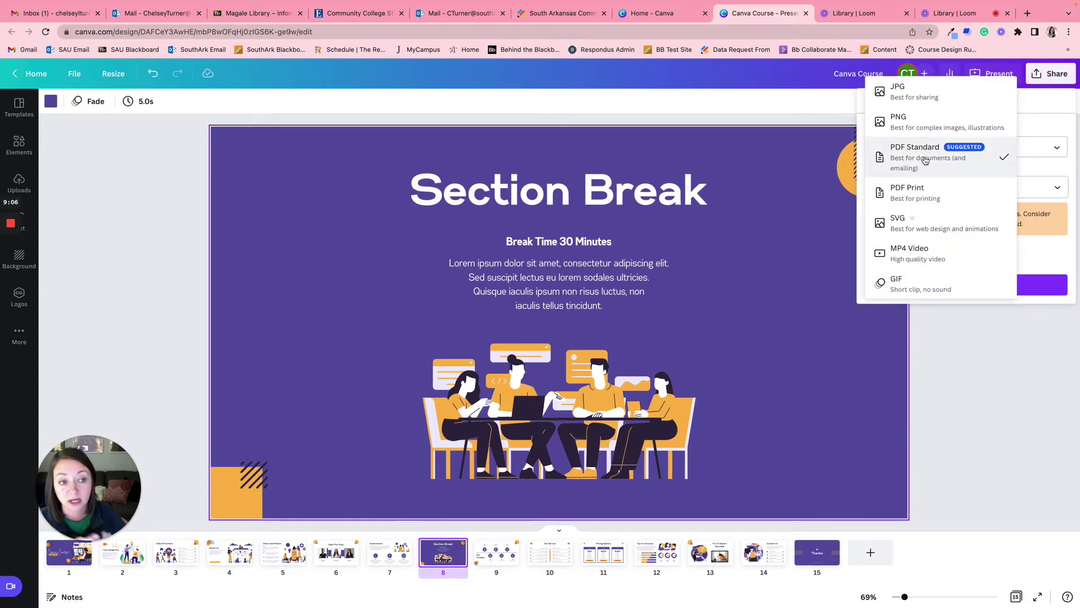
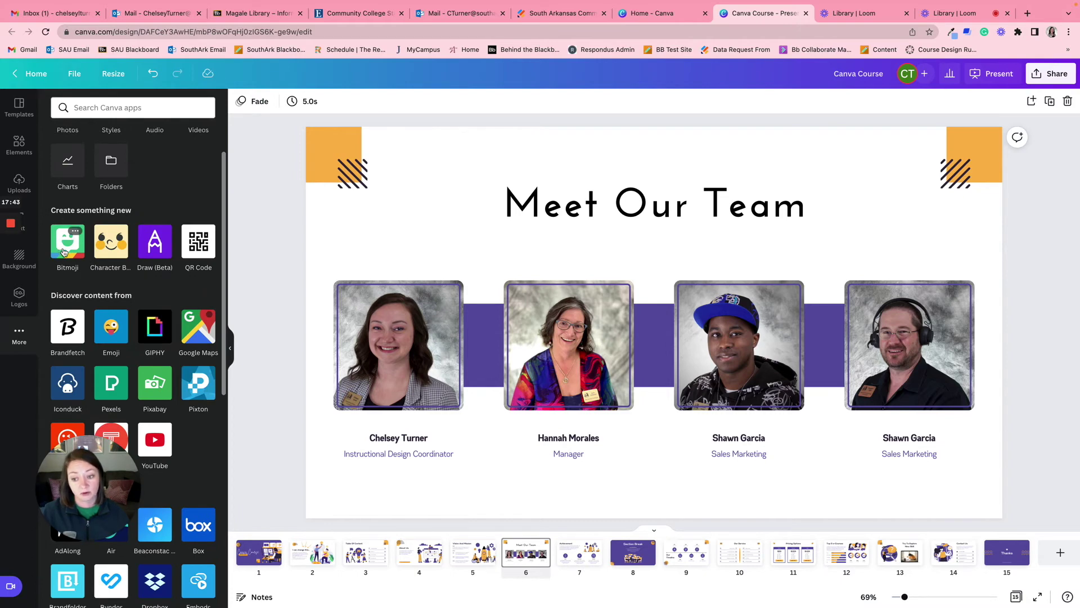
Look through the additional Canva apps and media sources available for the design
scroll(65, 251, down, 5)
scroll(166, 371, down, 6)
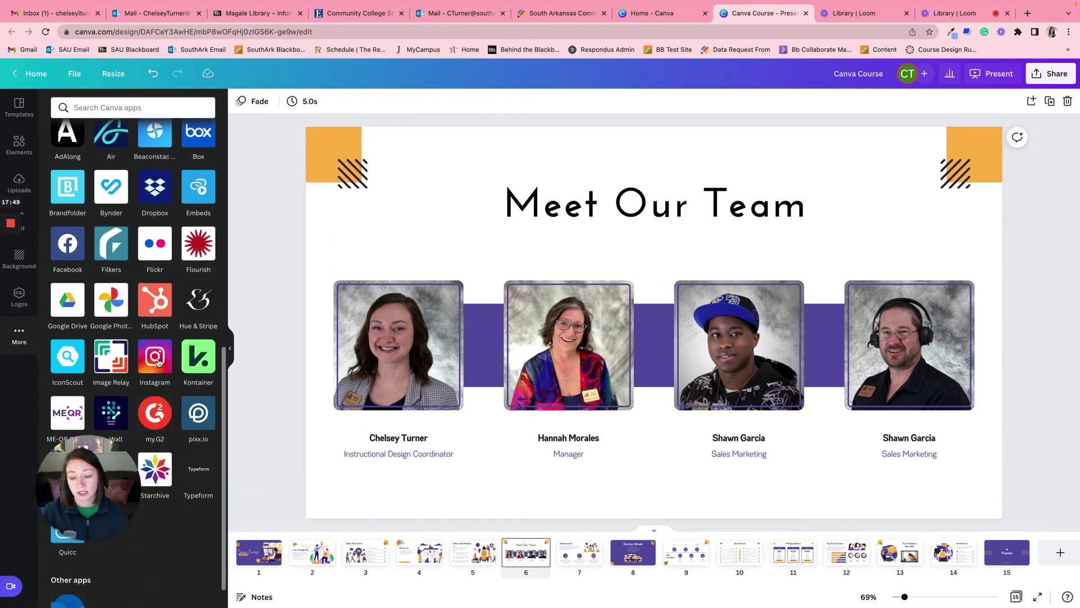
scroll(158, 363, down, 1)
scroll(157, 362, up, 1)
scroll(158, 361, down, 1)
scroll(158, 361, up, 1)
scroll(152, 360, up, 12)
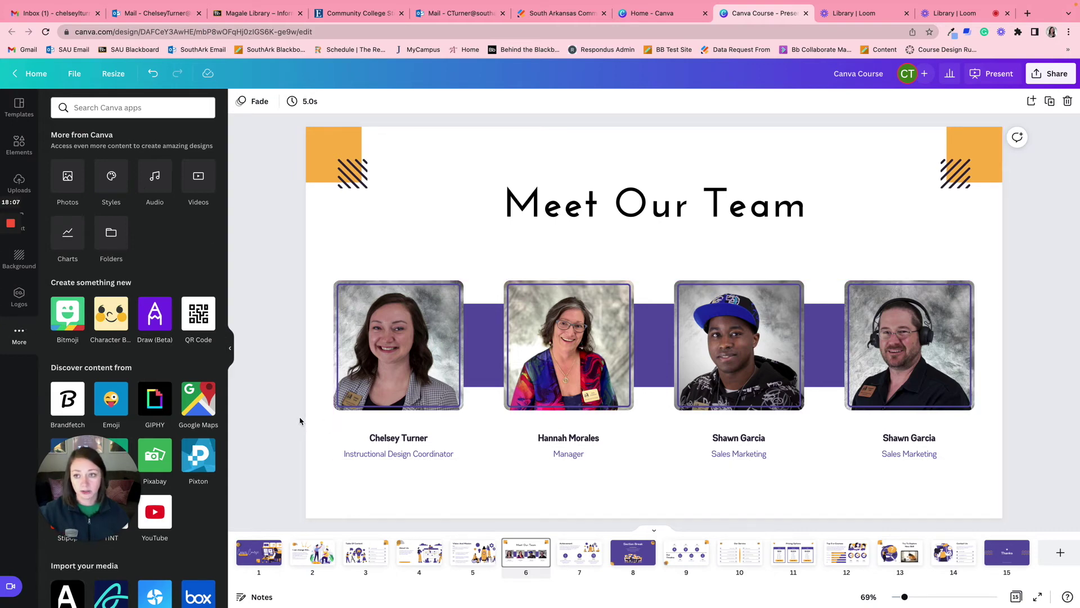
Leave the presentation from slide 1, return to the home page and create a blank Education Infographic design
click(256, 551)
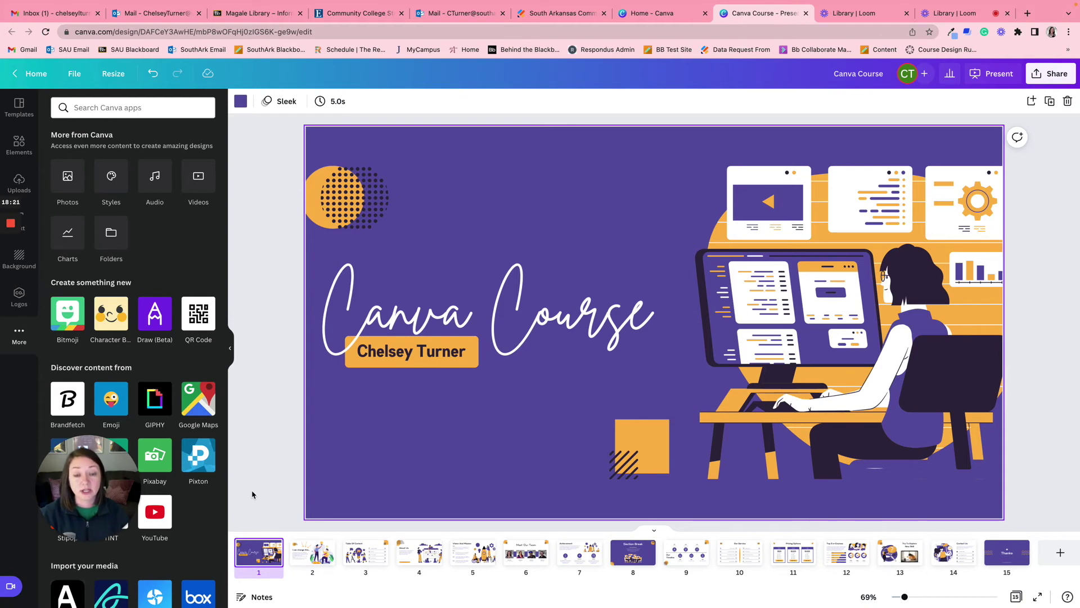
click(33, 74)
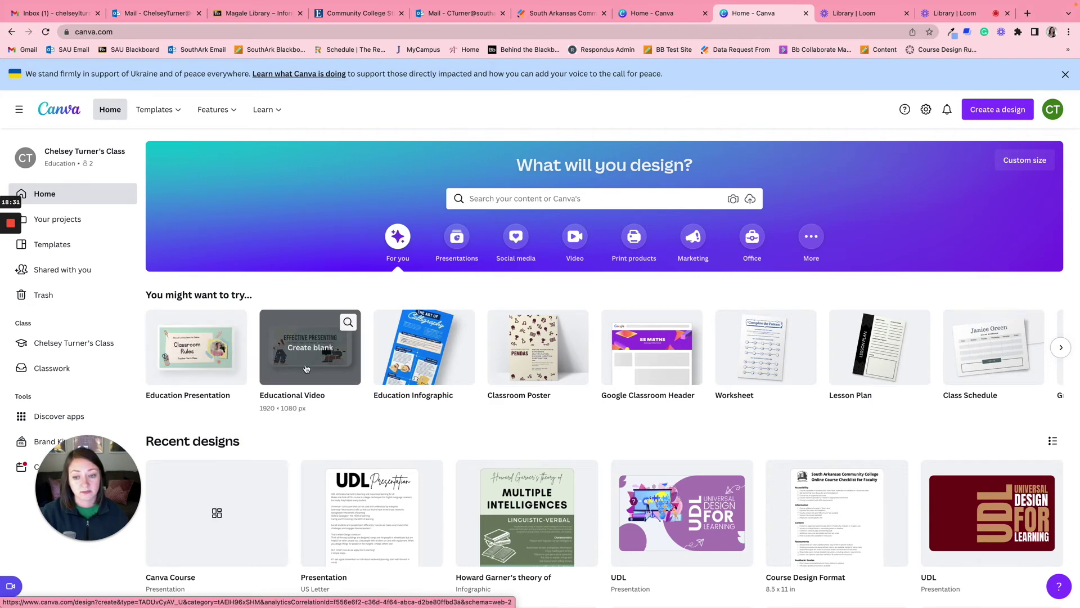
click(419, 364)
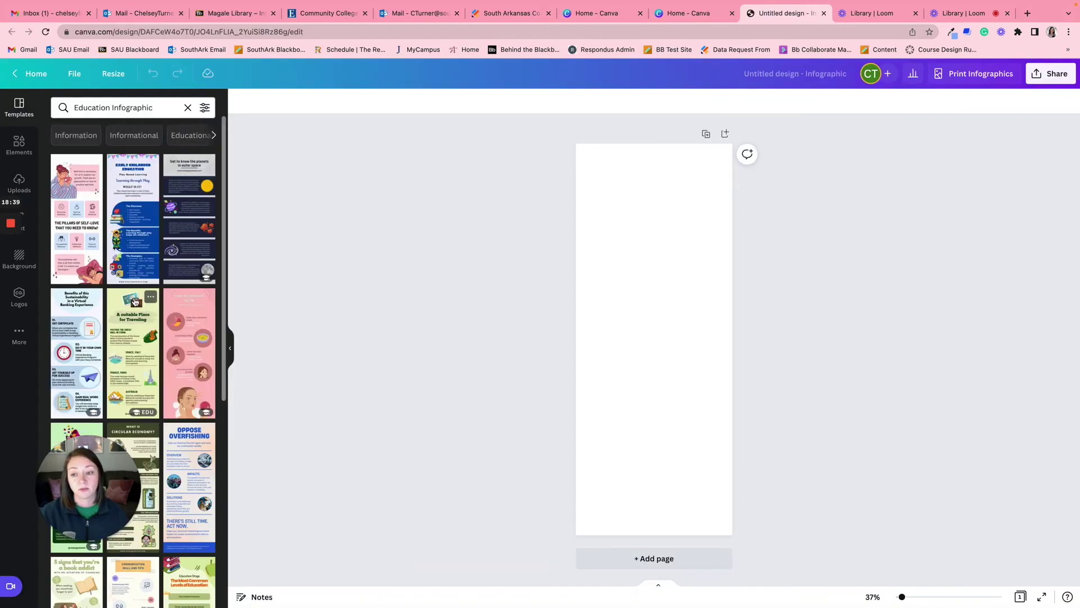
Try the "Pillars of Self-Love" template on the first page and replace it with the "Early Childhood Education" template
click(77, 224)
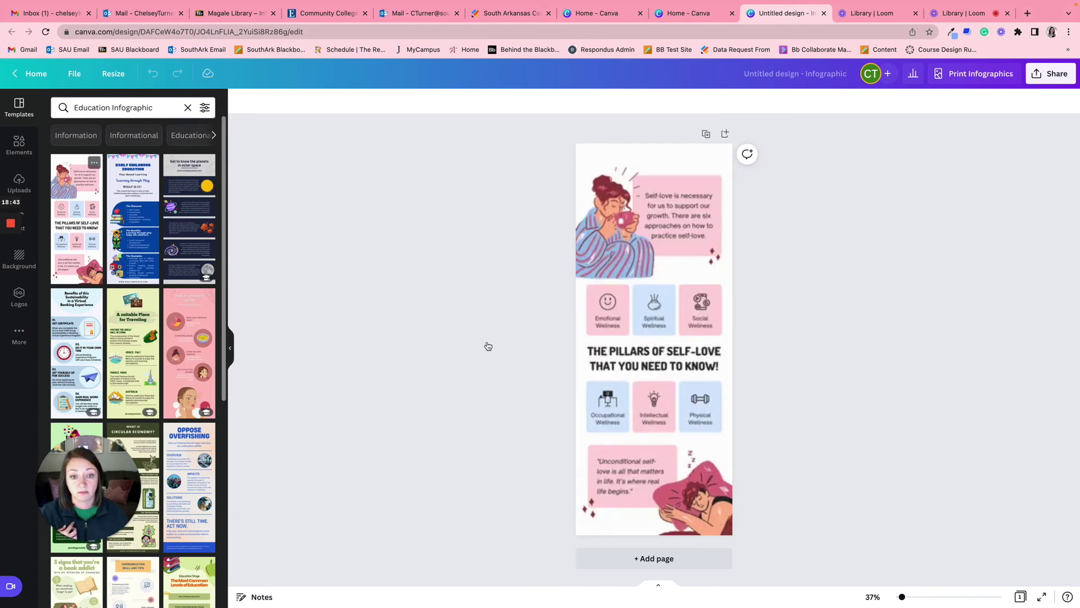
click(580, 382)
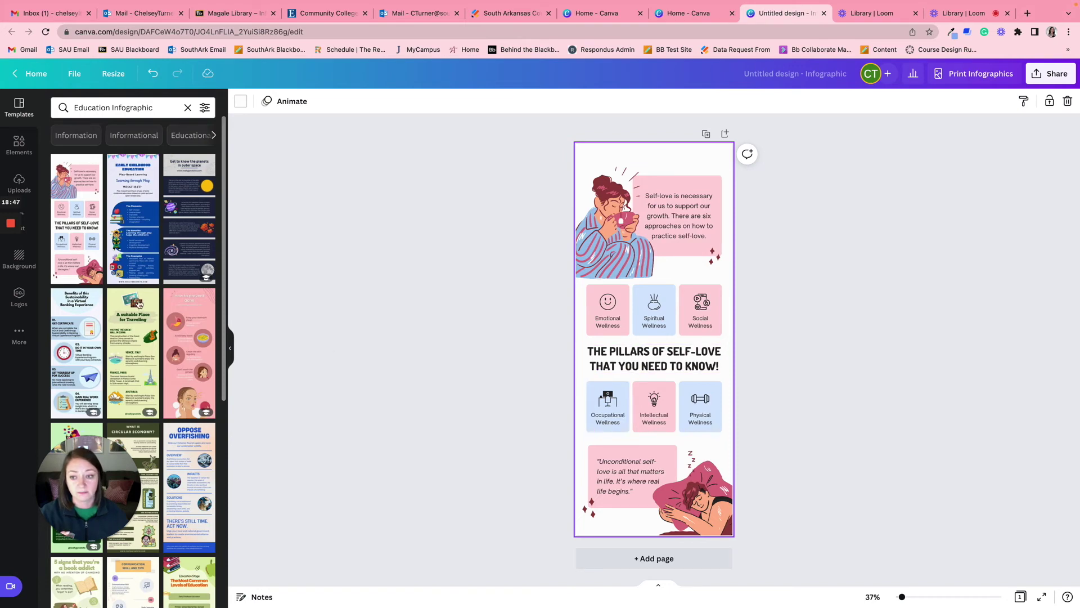
click(135, 269)
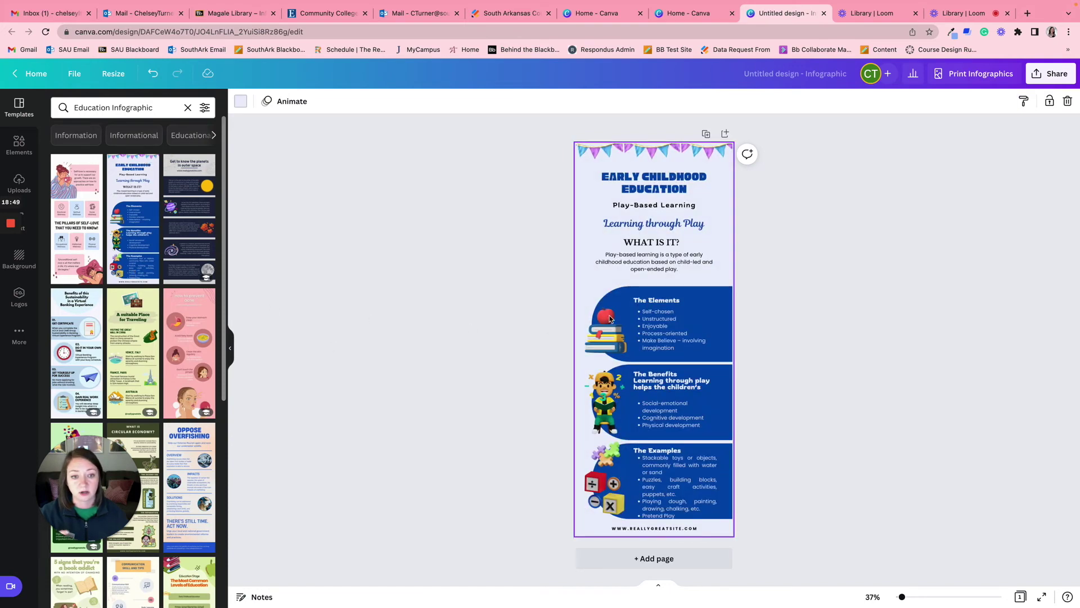
Add pages 2 to 4 with the outer space planets, "How to prevent acne" and "A suitable Place for Traveling" templates
click(665, 564)
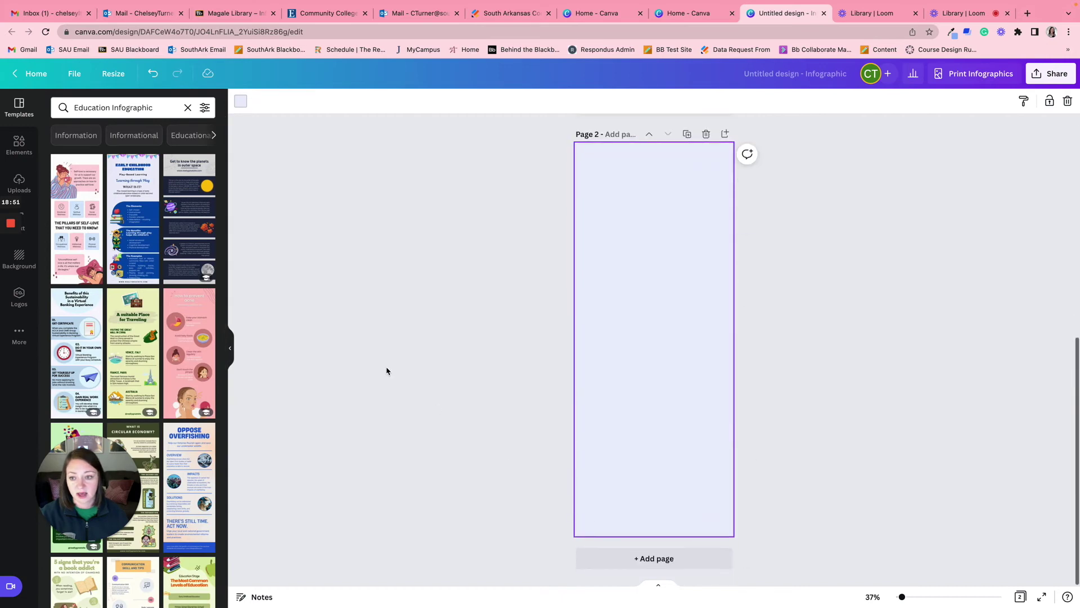
click(190, 269)
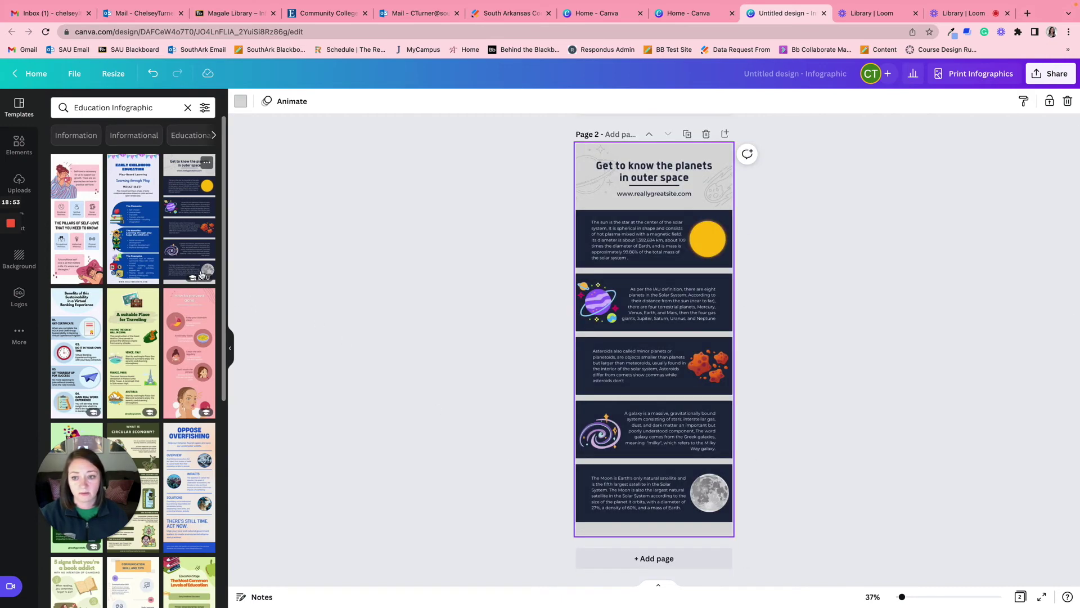
click(577, 560)
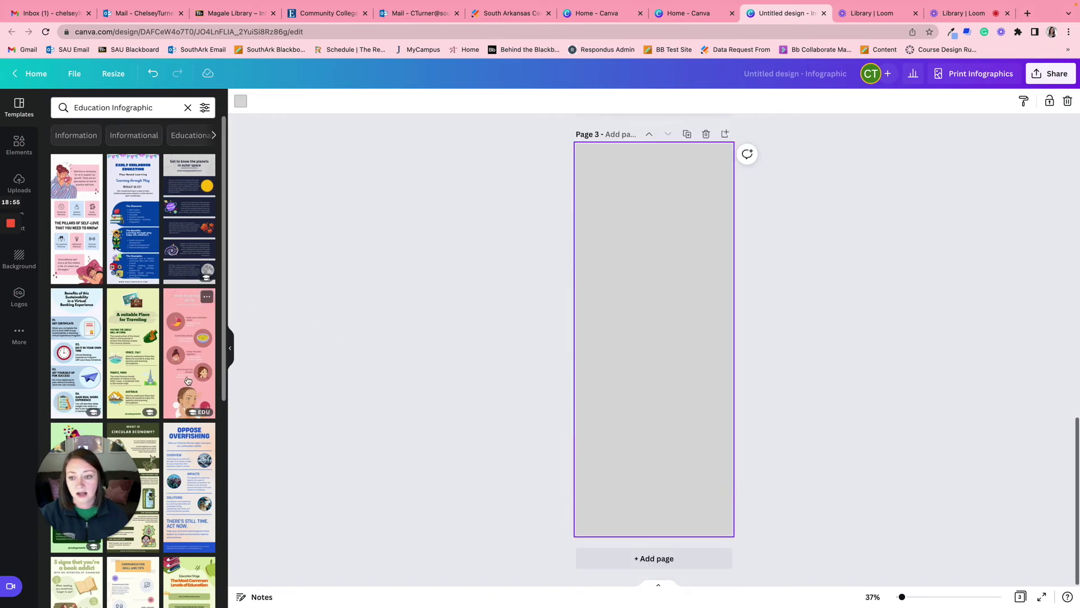
click(188, 381)
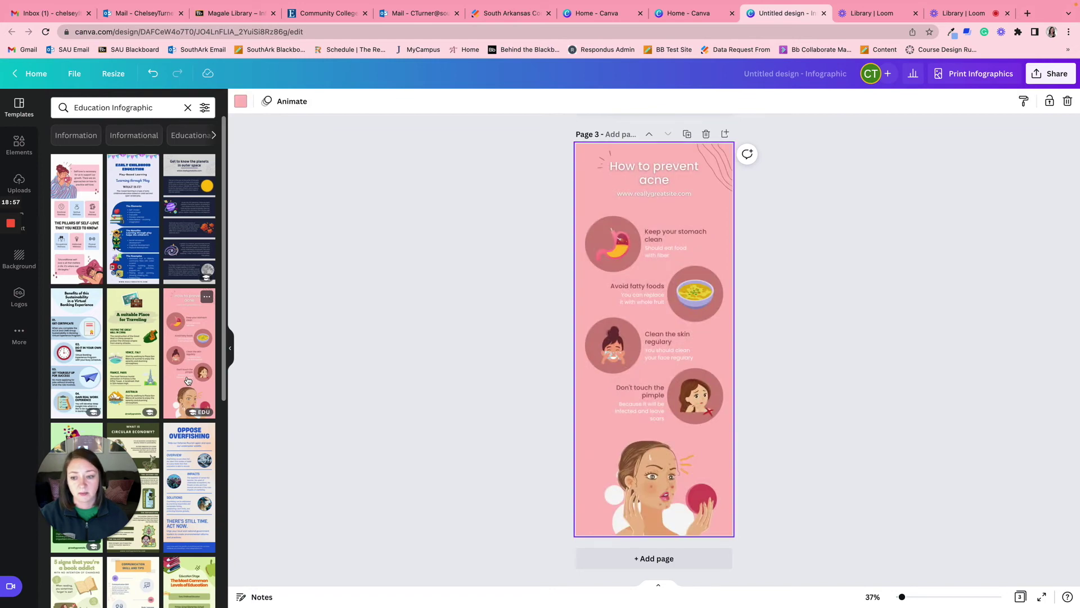
click(673, 566)
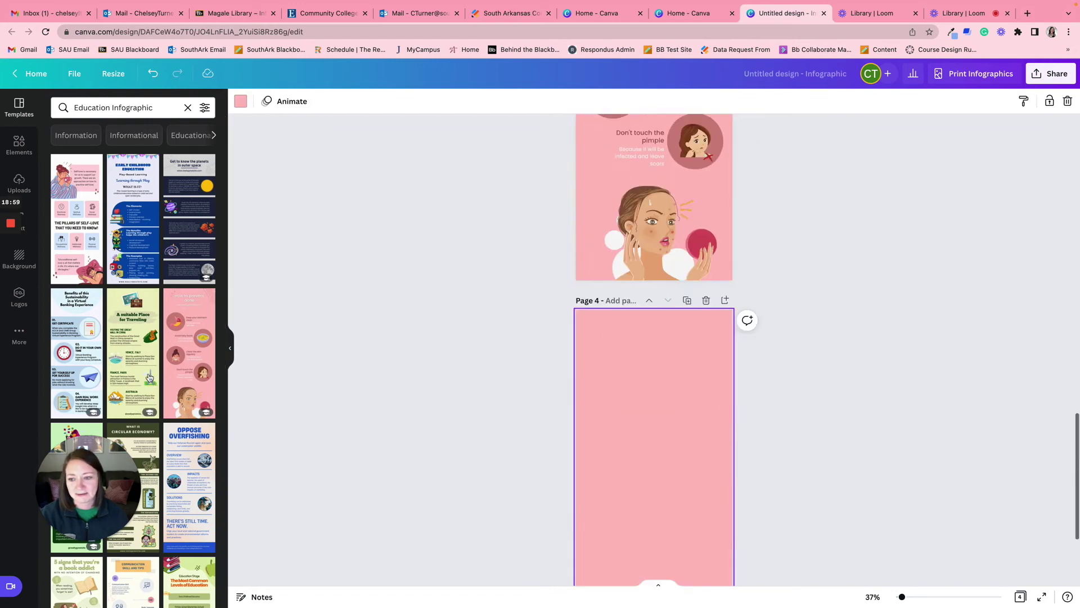
click(138, 354)
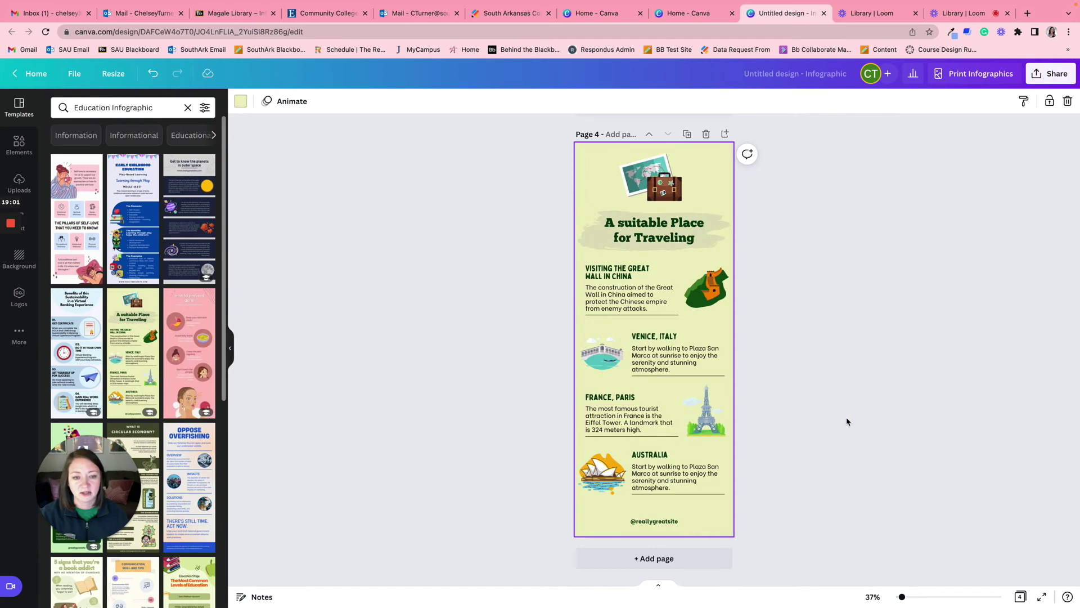
Download all four infographic pages as PNG files
scroll(847, 422, up, 15)
scroll(847, 422, up, 5)
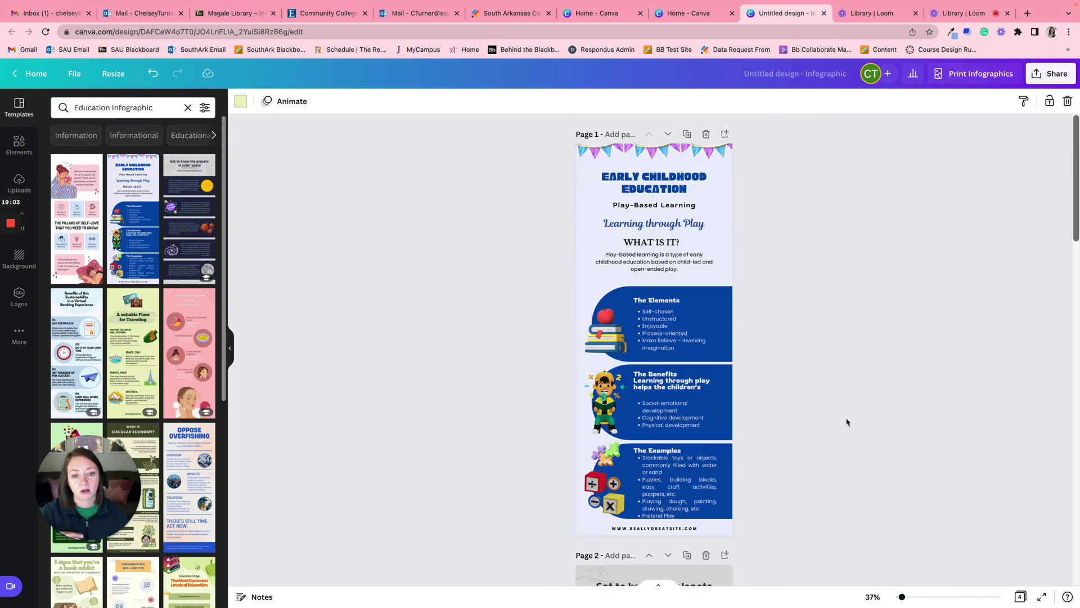
click(1044, 78)
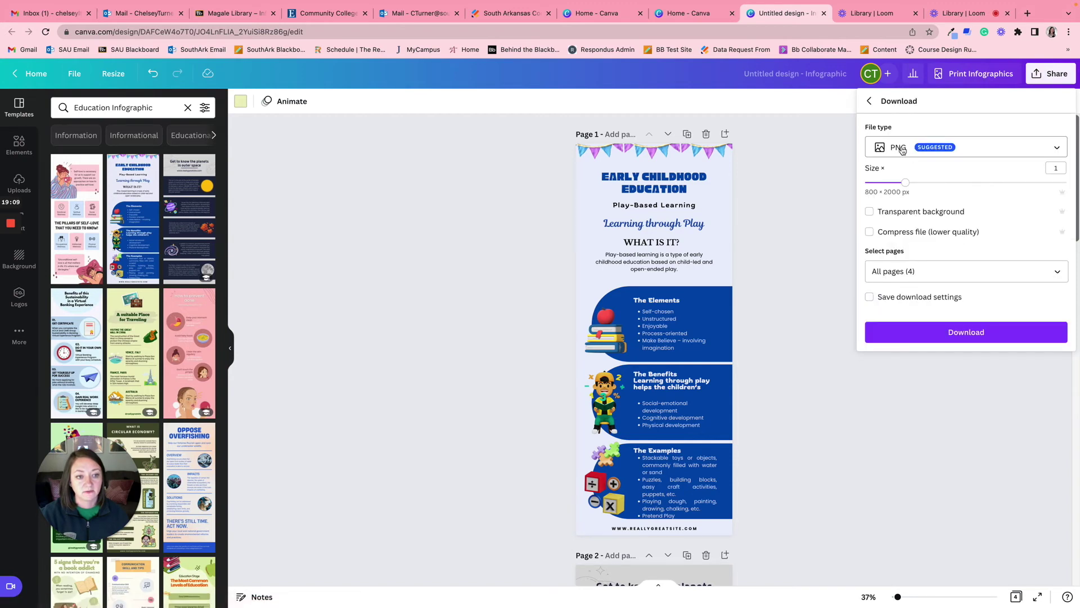
click(928, 335)
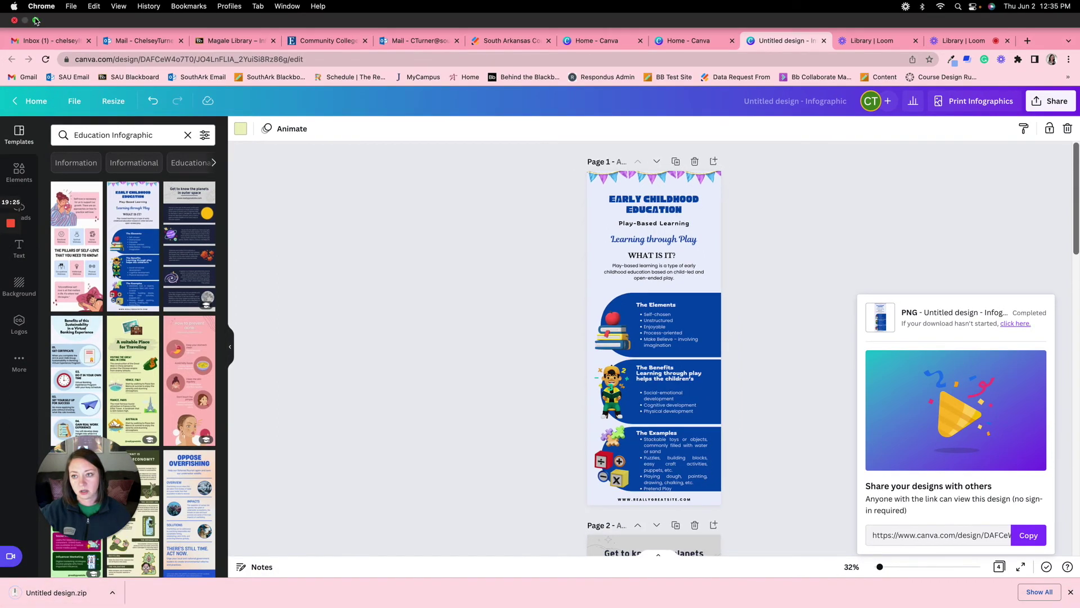
Shrink the browser window, put the downloaded Untitled design.zip on the desktop and extract it, and restore full screen
click(35, 21)
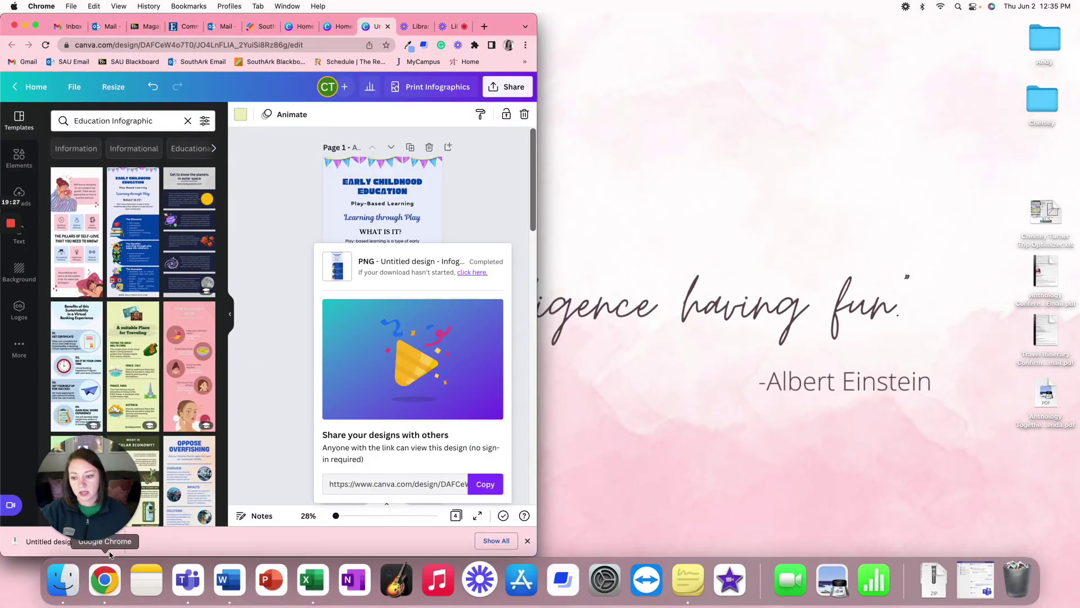
click(19, 193)
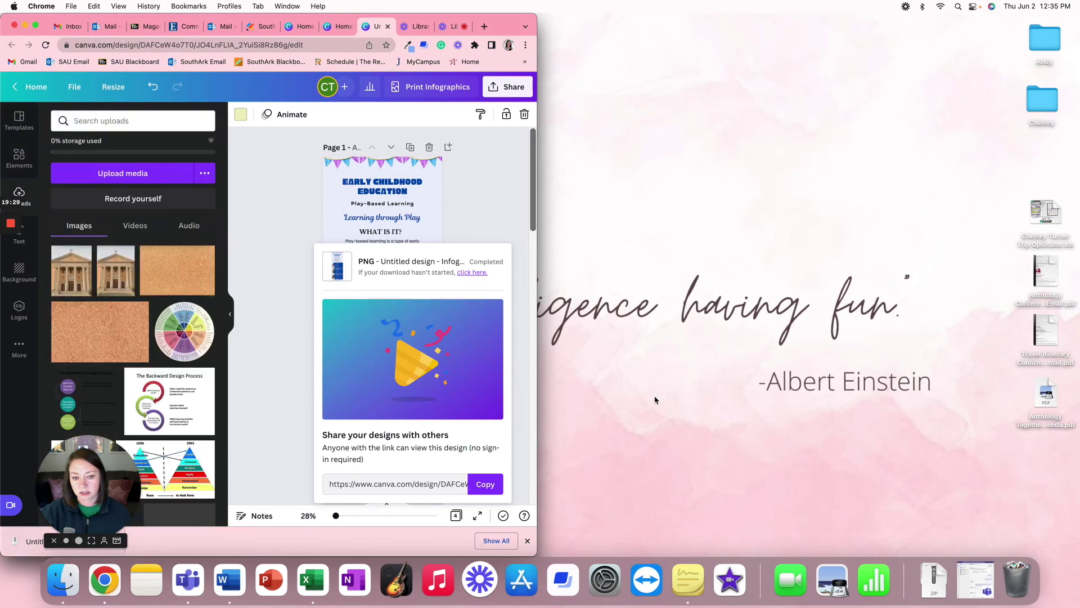
click(528, 541)
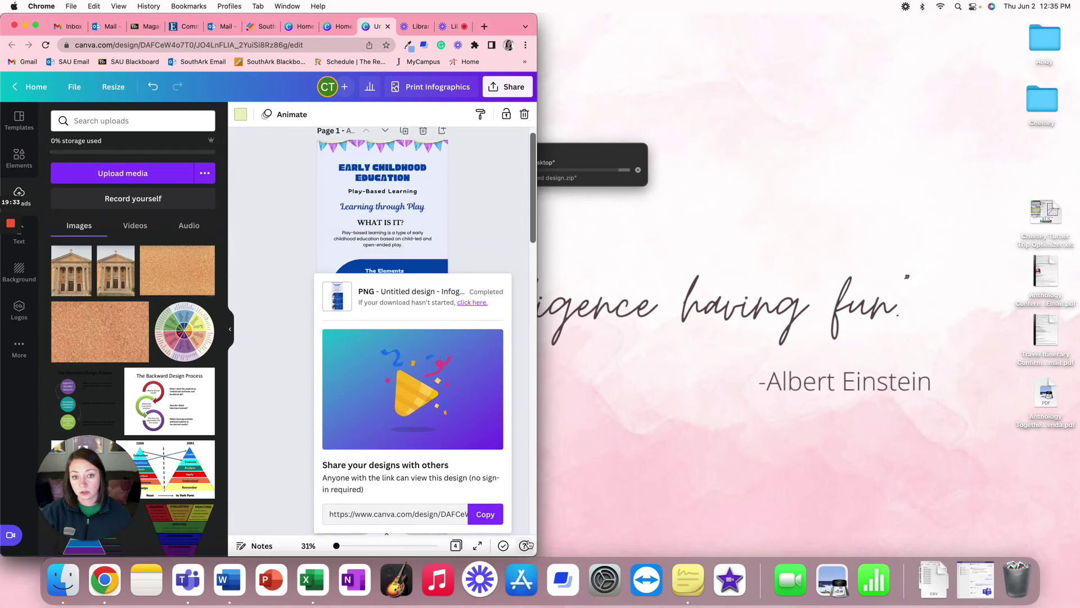
click(661, 400)
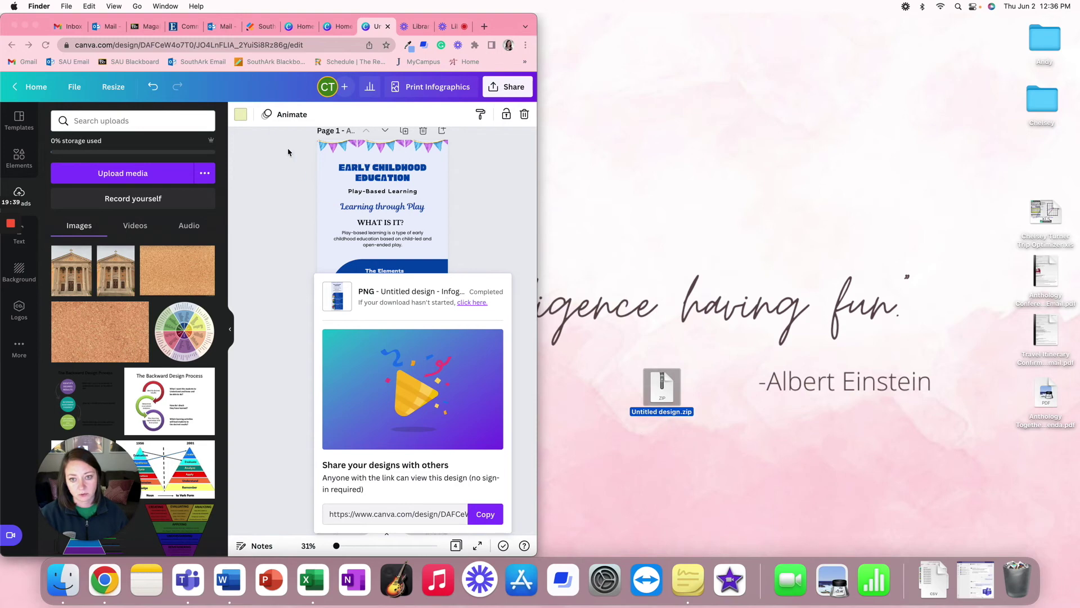
click(36, 26)
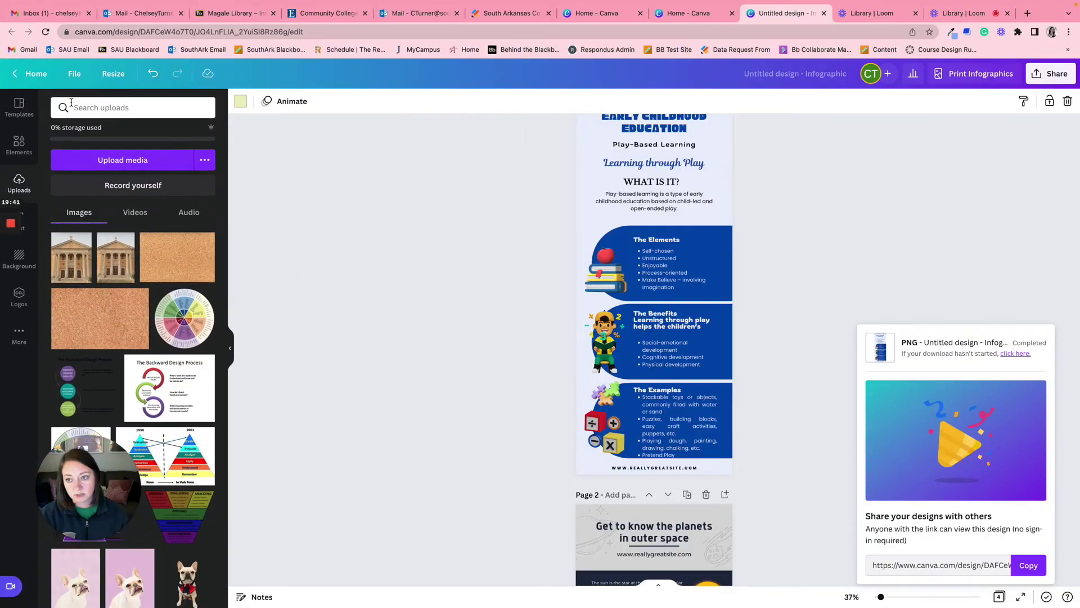
Return to the home page and create a new custom-size design 8.5 in wide and 11 in high
click(26, 75)
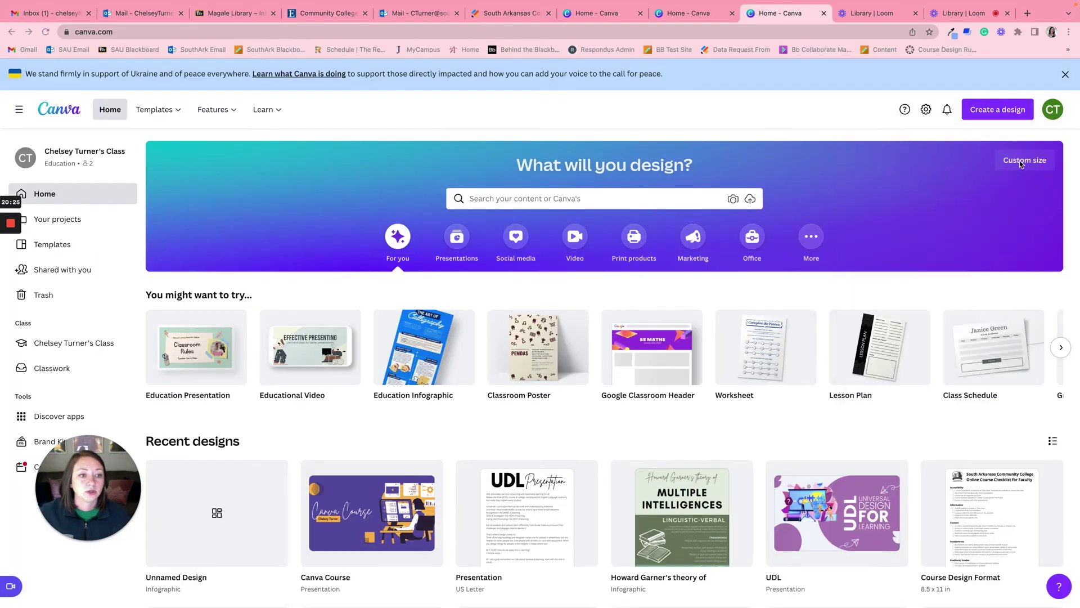
click(1022, 164)
click(1020, 212)
click(1002, 259)
click(895, 206)
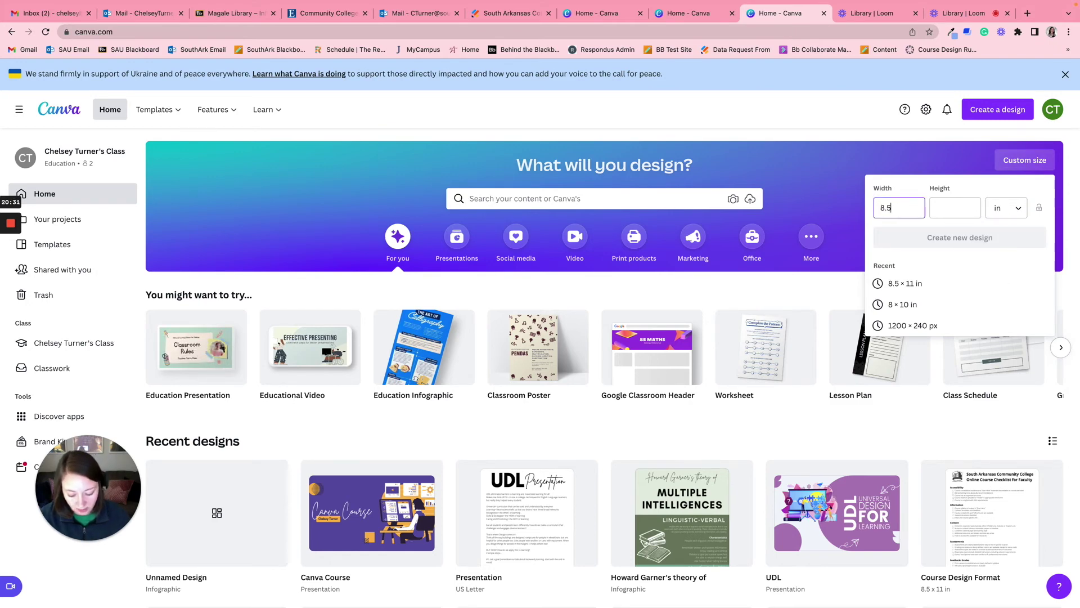
click(957, 207)
text(11)
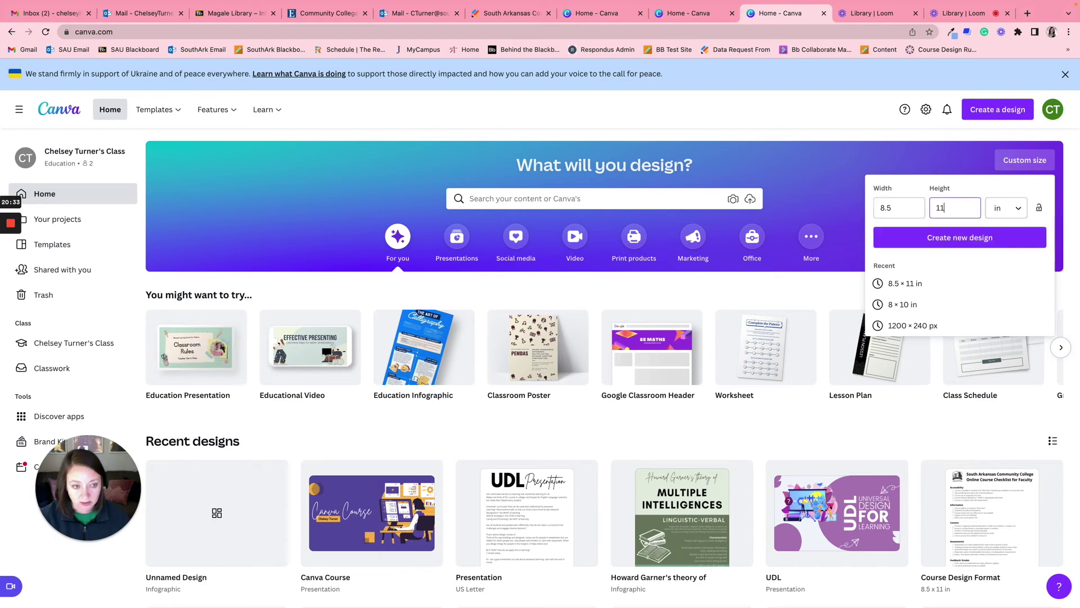
click(959, 238)
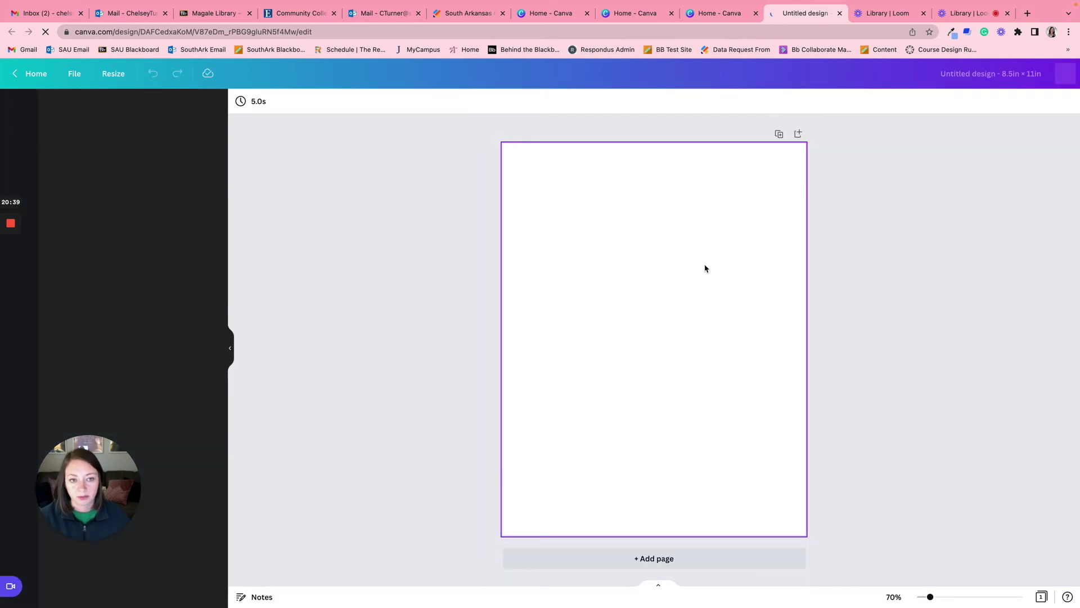
Upload 1.png, 2.png, 3.png and 4.png from the desktop's Untitled design folder to the image library
click(18, 181)
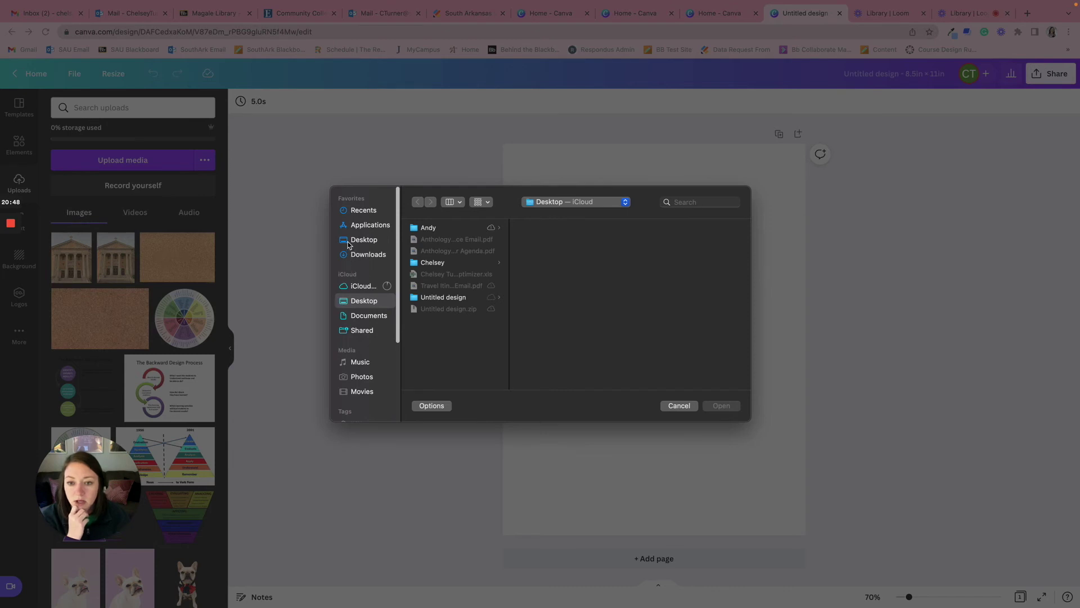
click(348, 243)
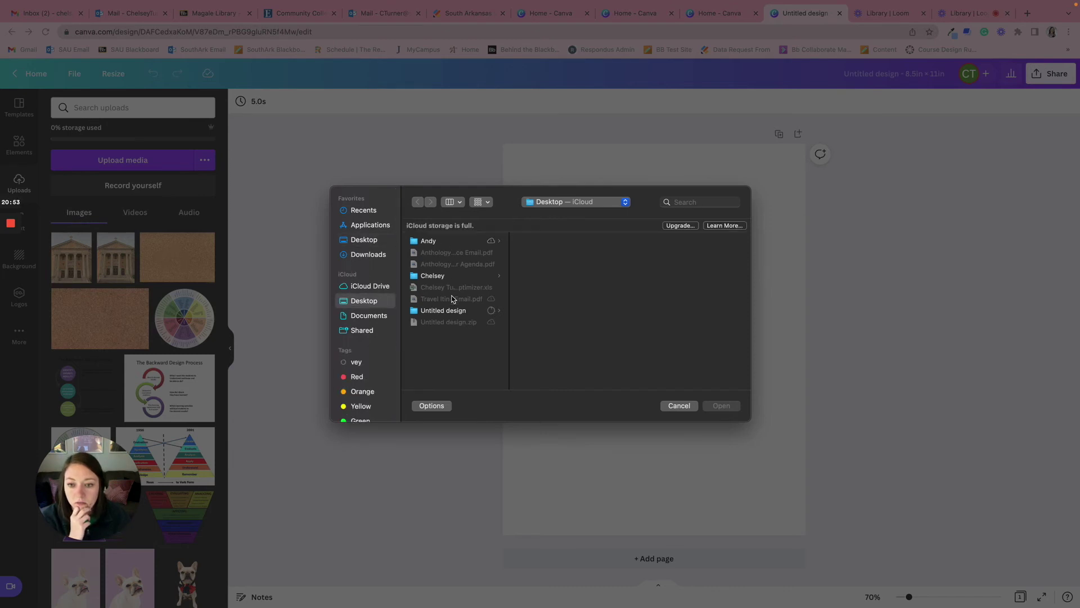
click(453, 315)
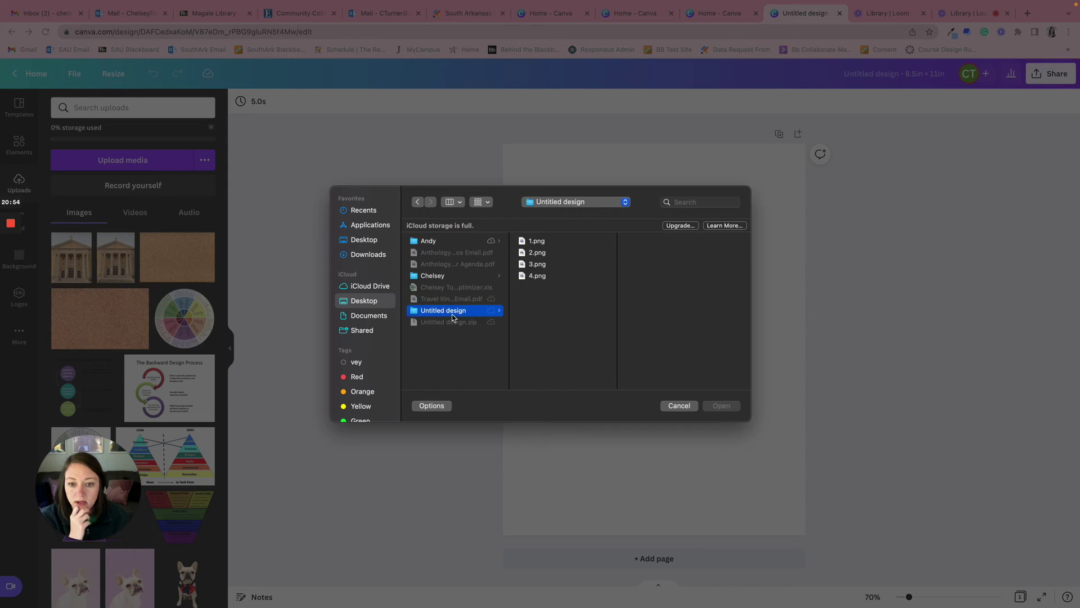
click(555, 242)
shift+click(559, 280)
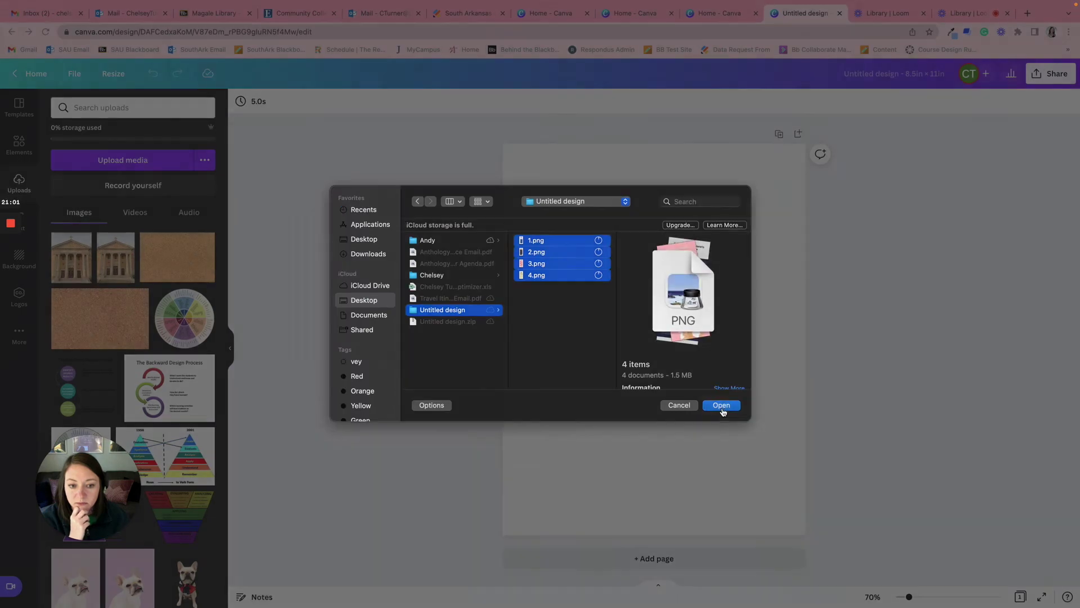
click(722, 408)
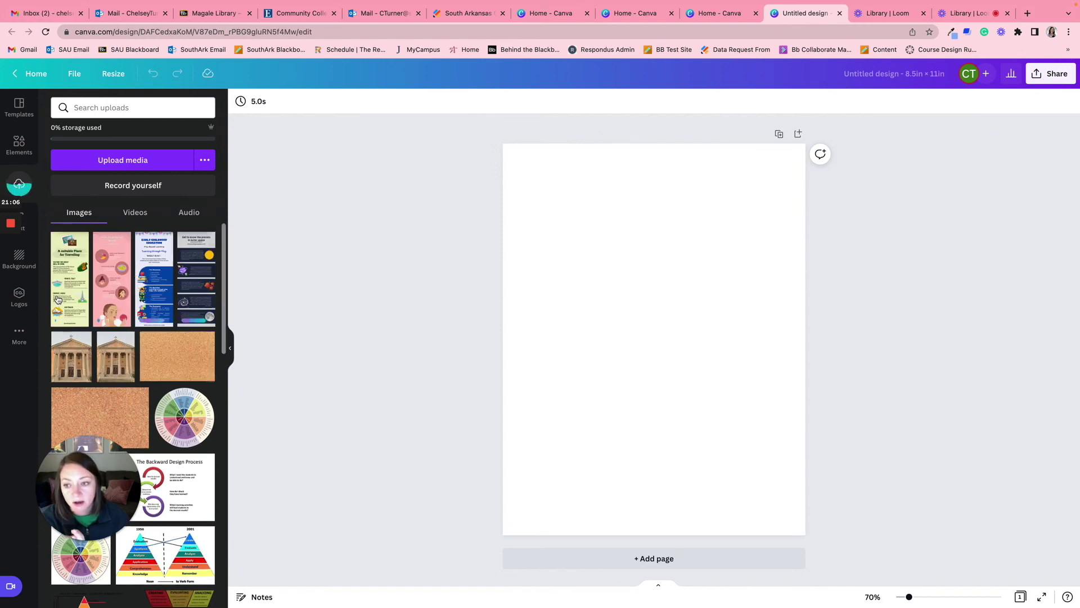
Place the travel infographic small in the page's upper left corner and duplicate it twice to form a row of three
drag(62, 300, 566, 277)
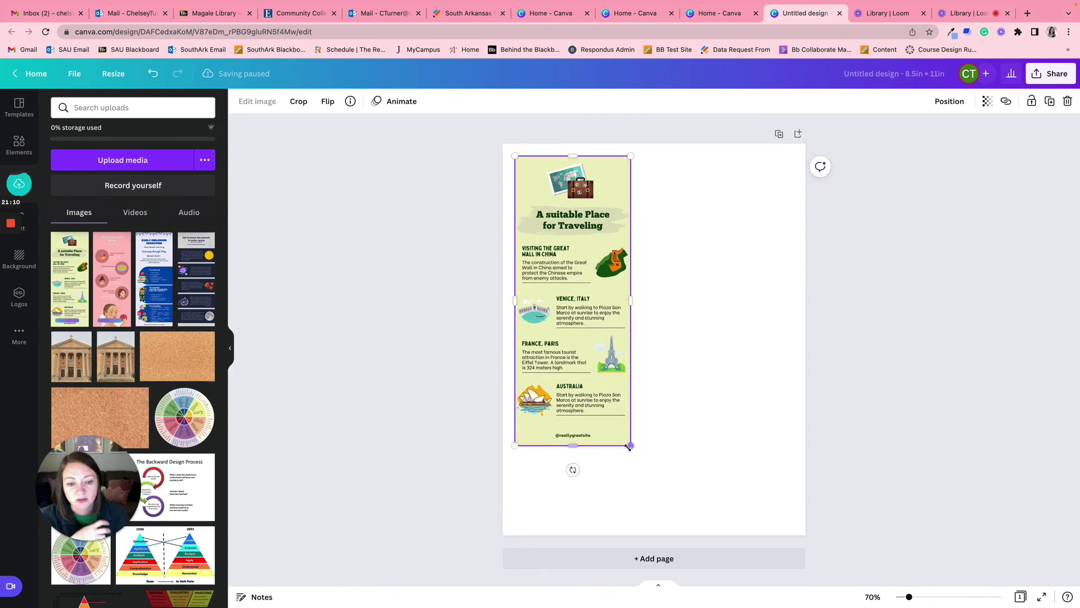
drag(630, 446, 589, 340)
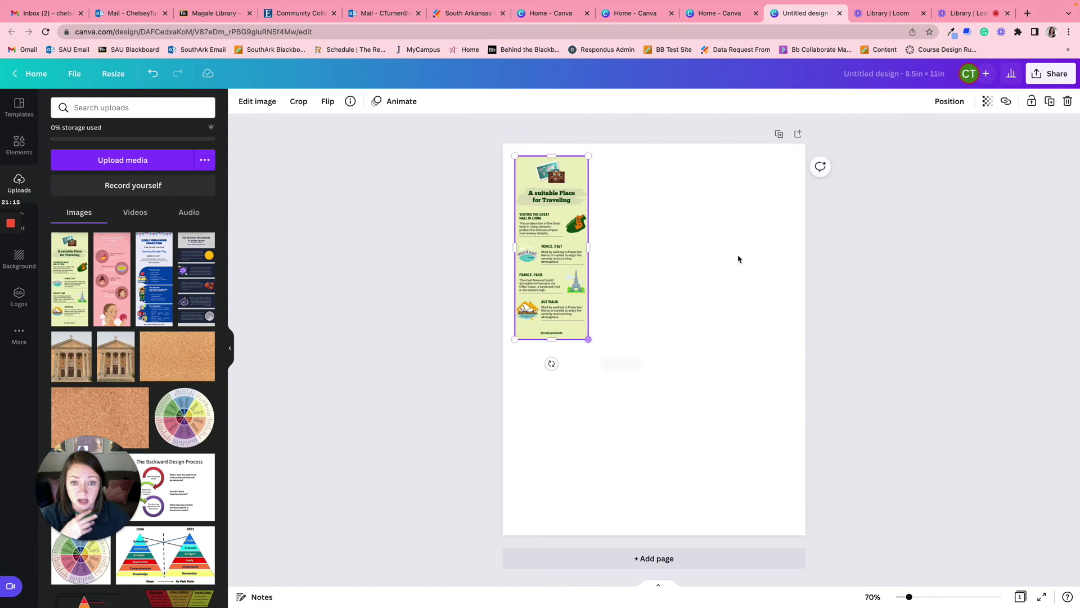
click(1049, 101)
drag(585, 248, 657, 239)
click(1049, 102)
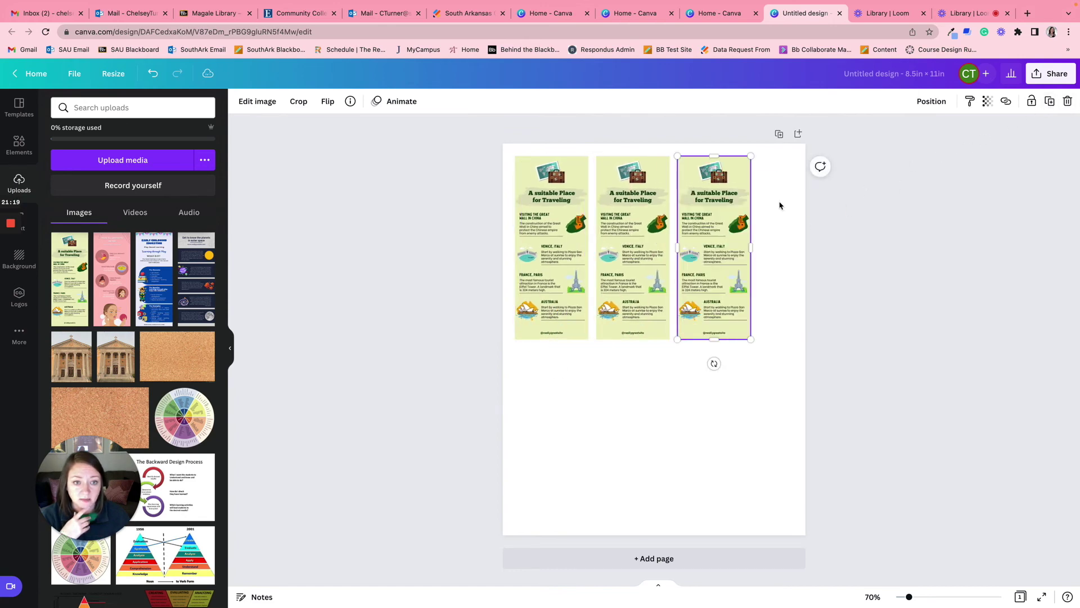
Shrink the three travel infographics together and add a fourth copy at the right end of the row
drag(507, 240, 762, 246)
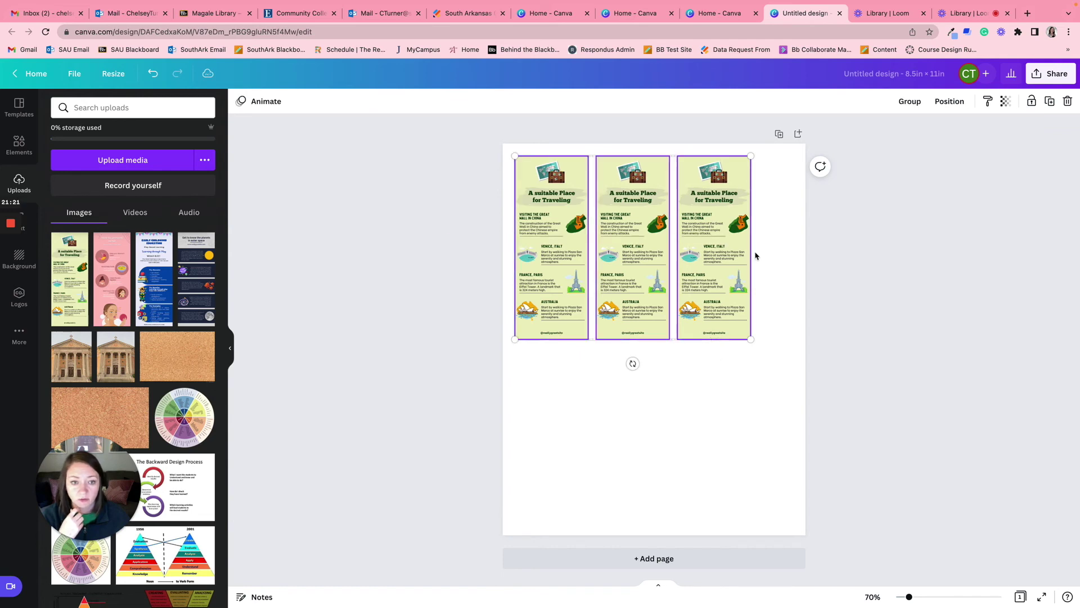
drag(751, 340, 708, 320)
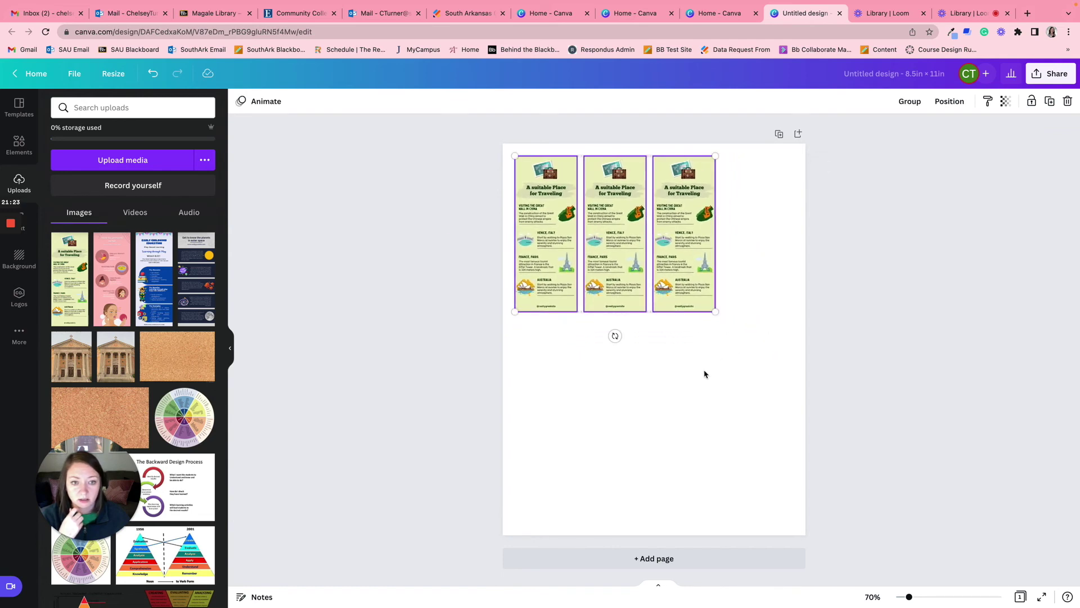
click(704, 371)
click(698, 291)
click(1049, 106)
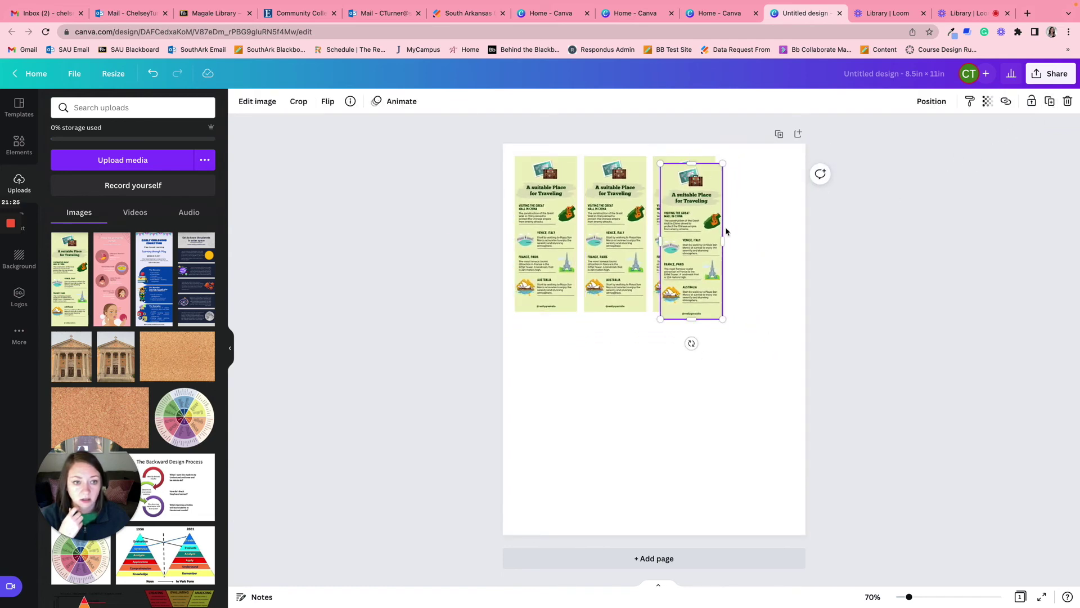
drag(718, 227, 785, 219)
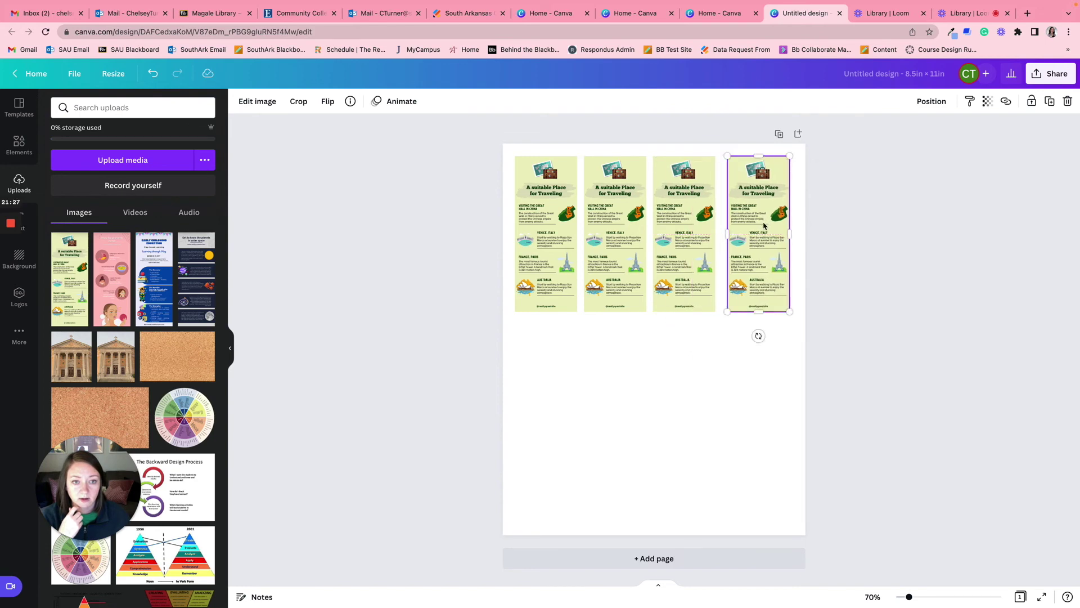
Replace the second, third and fourth copies with the acne, early childhood education and outer space planets infographics
drag(112, 279, 616, 237)
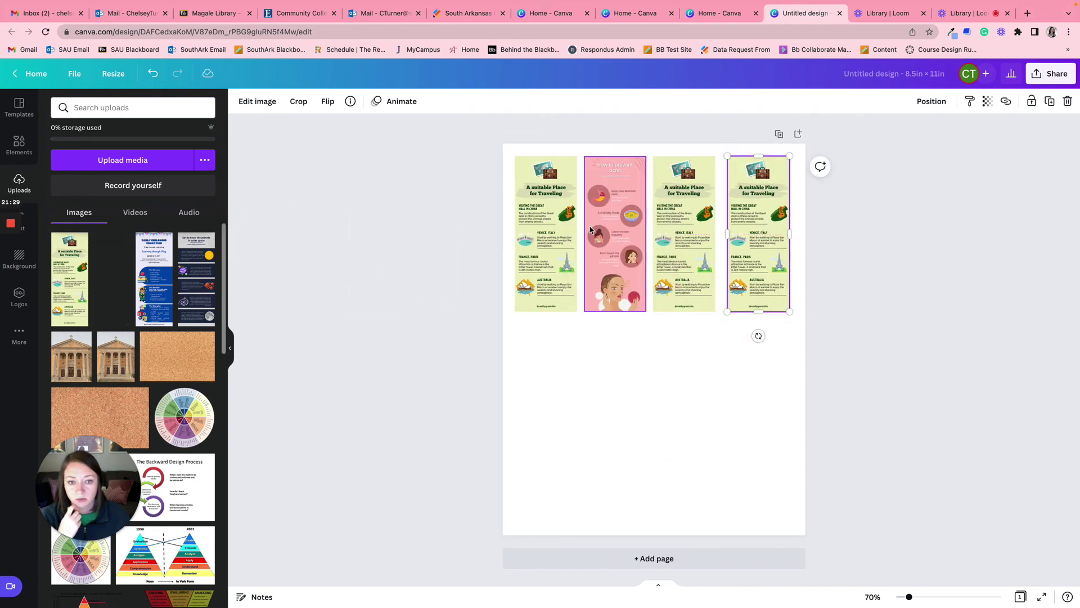
drag(154, 278, 678, 242)
drag(197, 278, 745, 241)
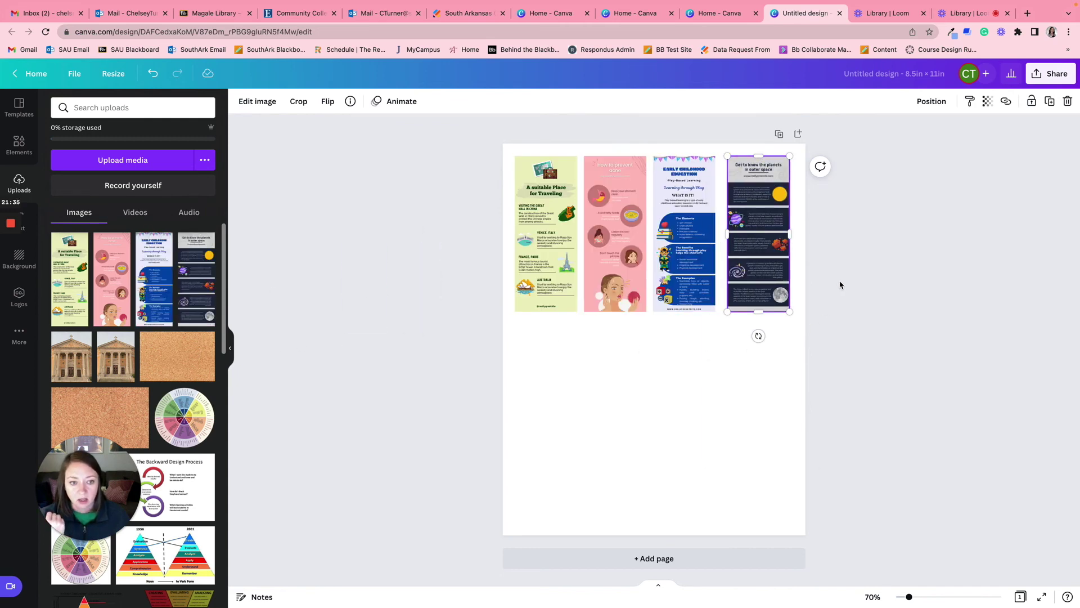
drag(570, 269, 506, 265)
key(super+z)
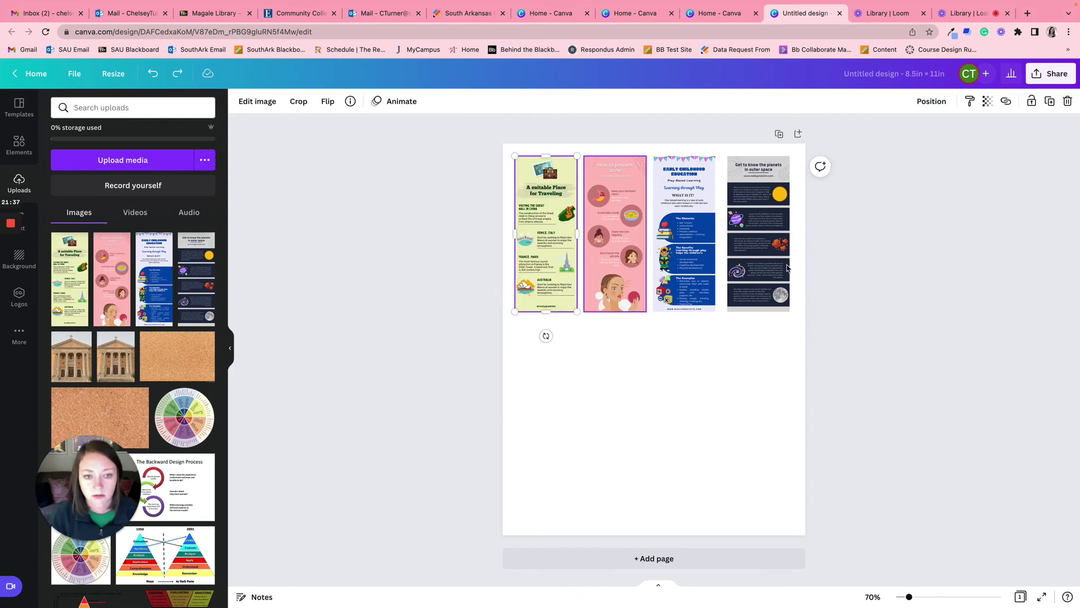
Duplicate the whole row of four infographics and place the copy directly below the first row
drag(587, 240, 433, 239)
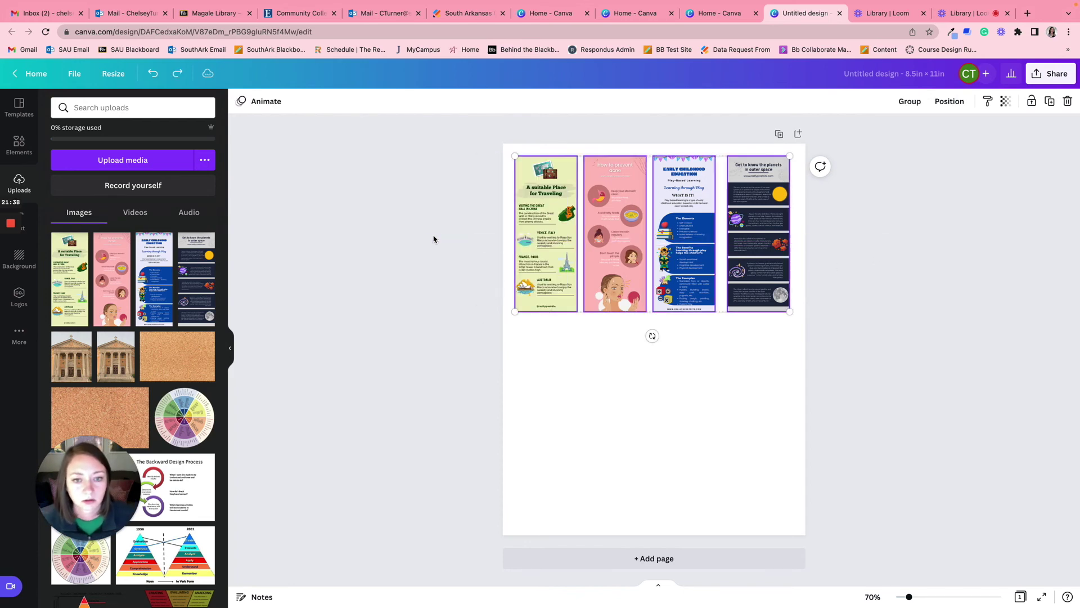
click(1050, 101)
drag(754, 257, 747, 404)
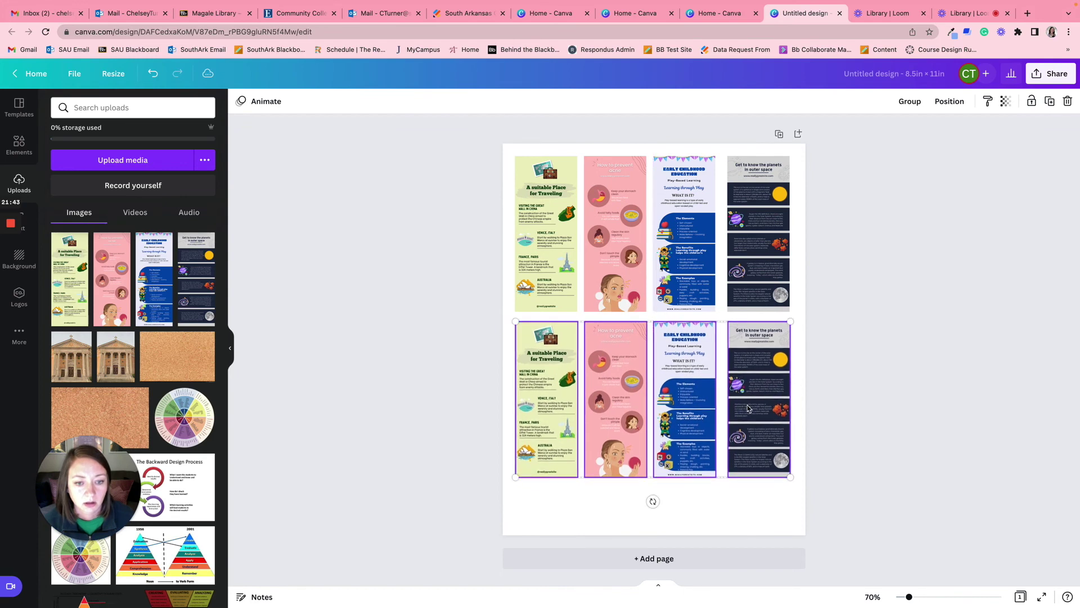
click(899, 382)
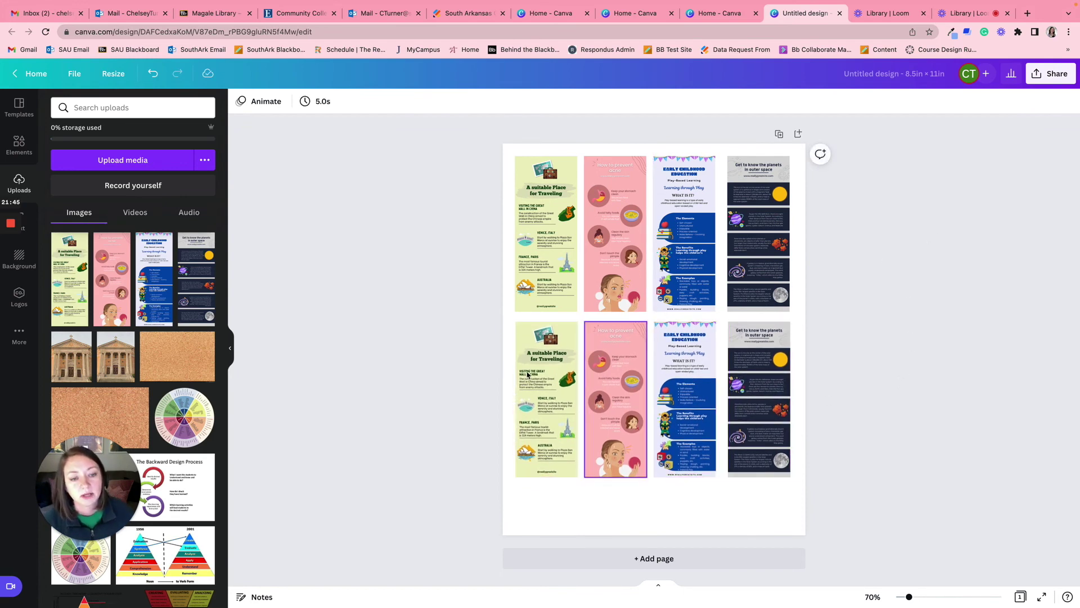
Move the lower row down near the page's bottom edge and shift the upper row slightly down to space them out
drag(982, 376, 371, 383)
mouse_move(697, 404)
mouse_down()
mouse_move(690, 446)
mouse_move(707, 412)
mouse_up()
drag(463, 260, 838, 258)
drag(752, 261, 754, 273)
click(928, 335)
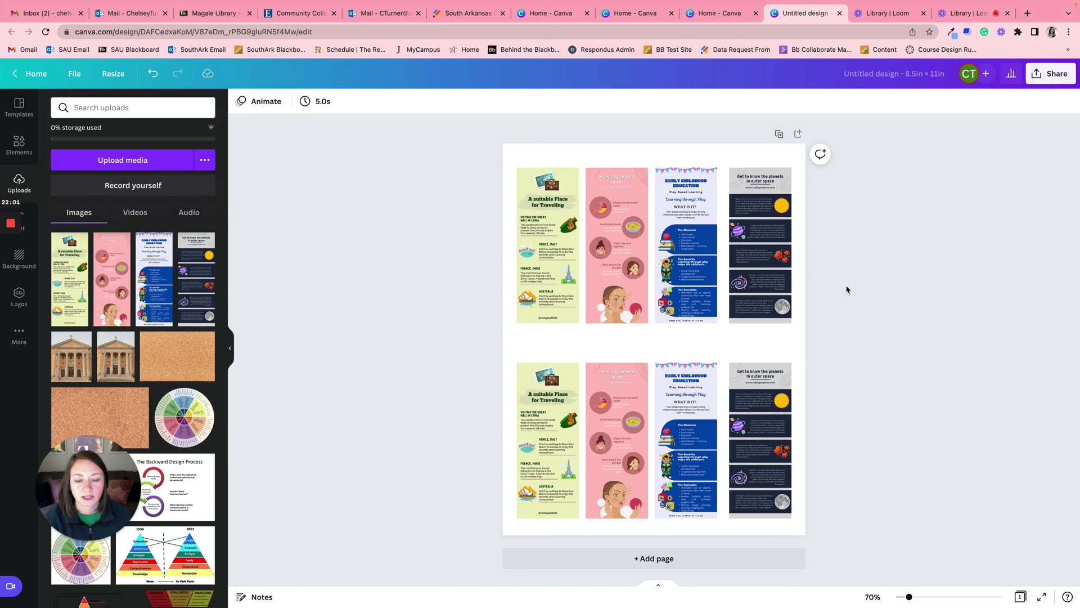
Look through the uploaded images and return to the home page
scroll(193, 418, down, 15)
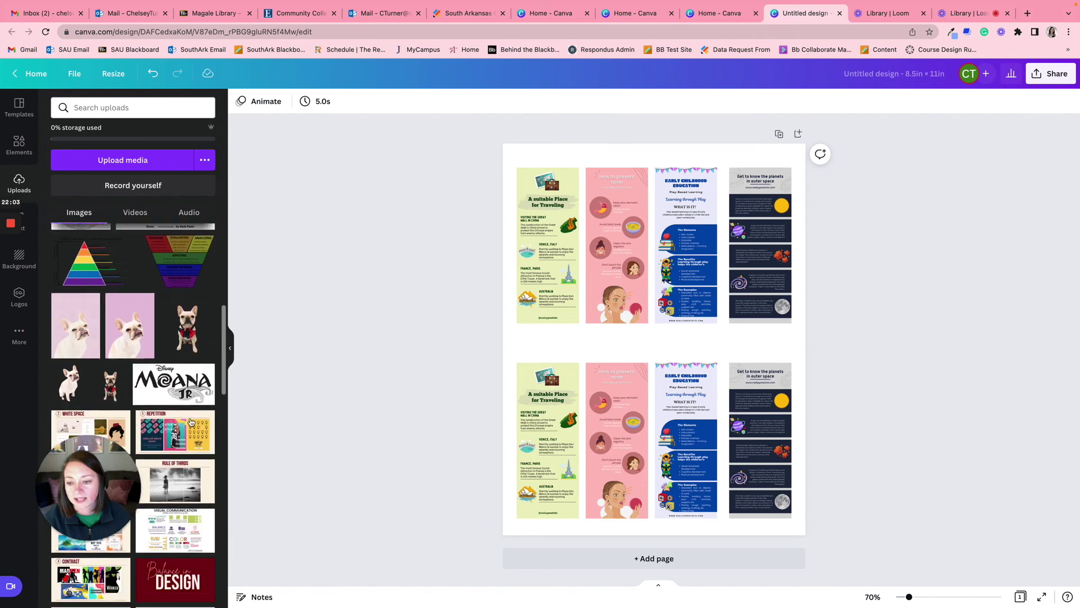
scroll(193, 419, down, 1)
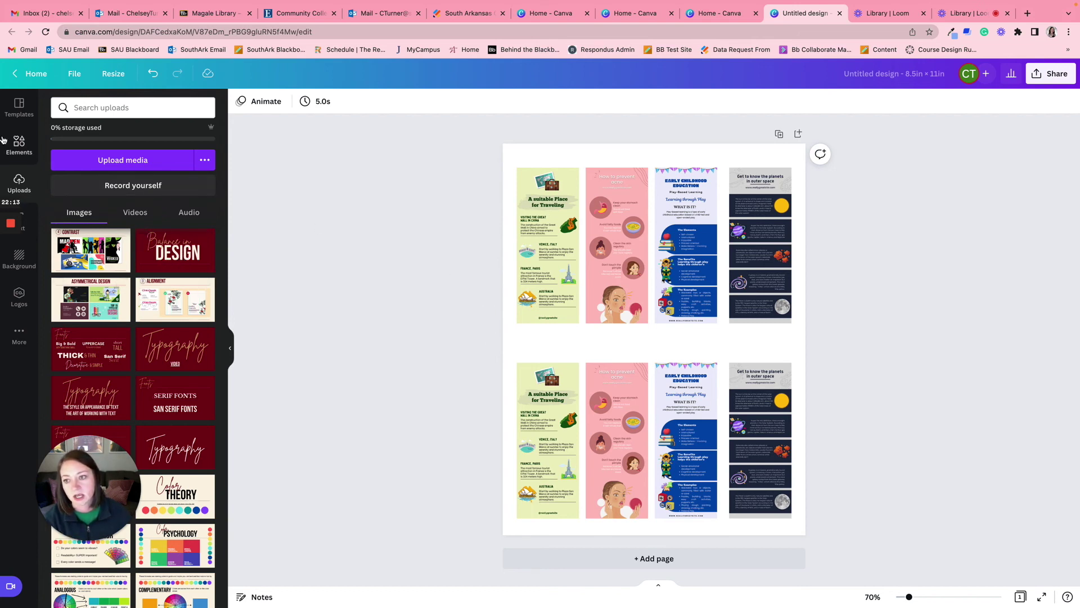
click(19, 107)
click(34, 74)
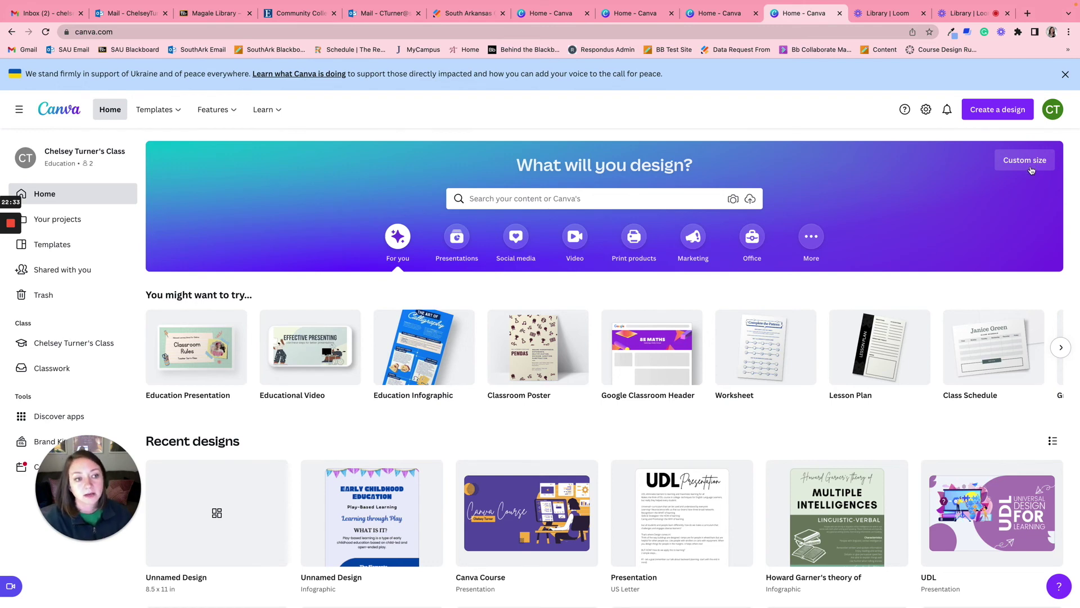
Create a blank Group Work design from the suggested design types
mouse_move(840, 374)
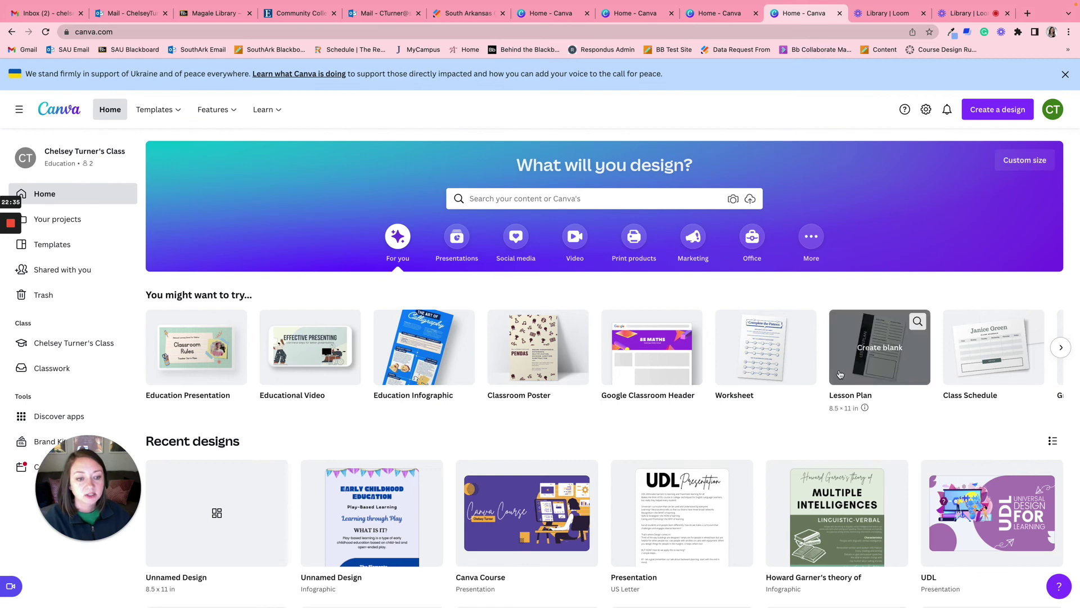
scroll(840, 374, right, 5)
scroll(833, 363, right, 4)
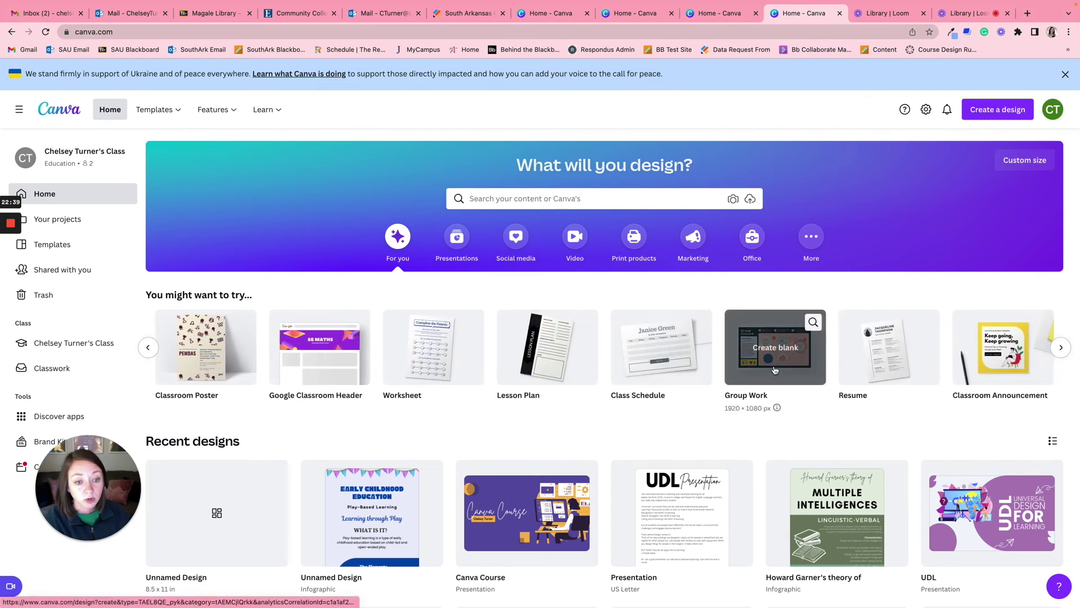
scroll(775, 369, right, 3)
click(641, 350)
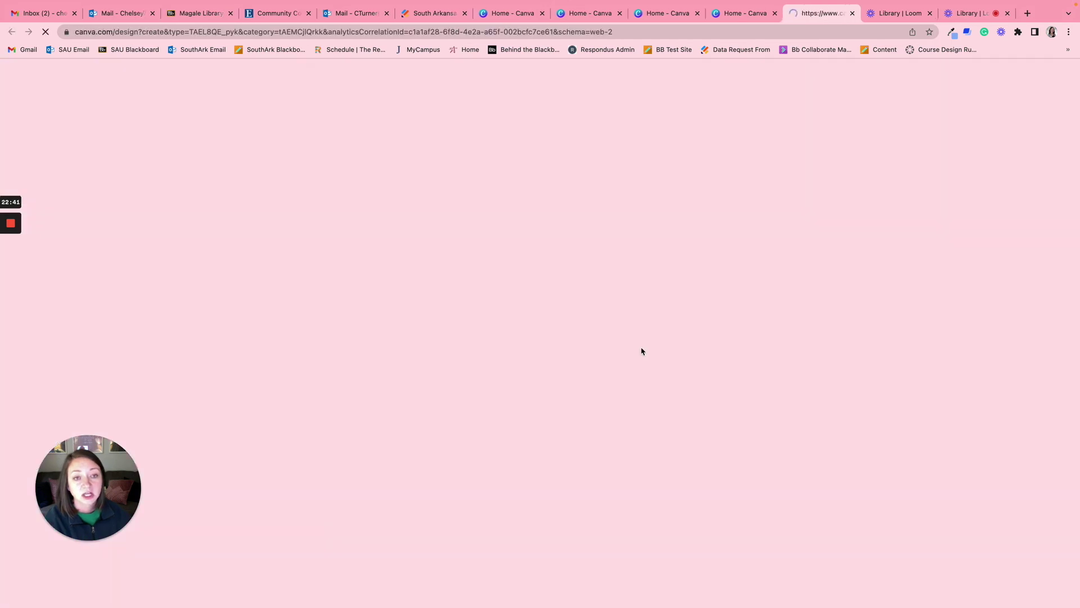